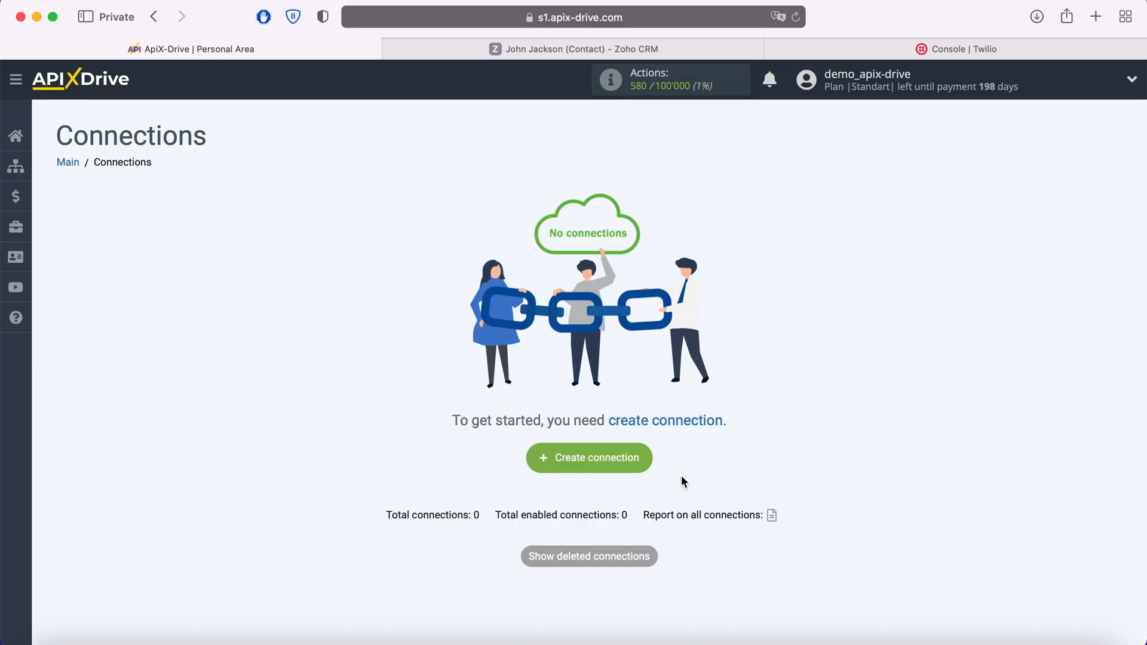
Step: Create a new connection with Zoho CRM as the data source system
{"action": "left_click", "coordinate": [648, 464]}
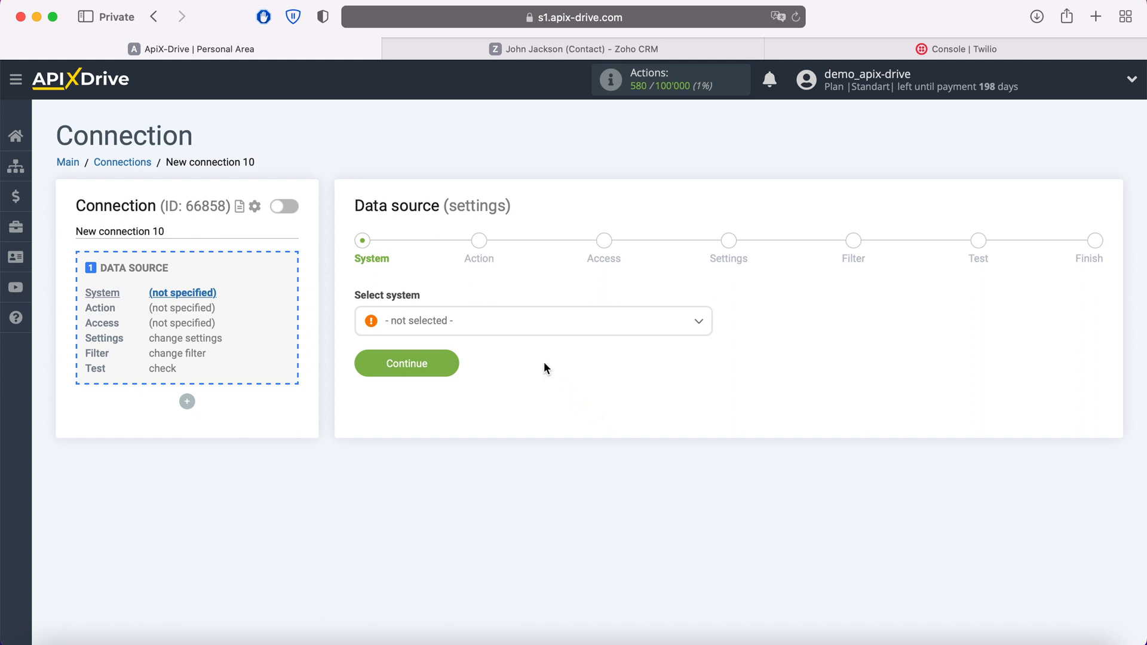
{"action": "left_click", "coordinate": [513, 323]}
{"action": "scroll", "coordinate": [514, 432], "scroll_direction": "down", "scroll_amount": 3}
{"action": "scroll", "coordinate": [514, 432], "scroll_direction": "down", "scroll_amount": 15}
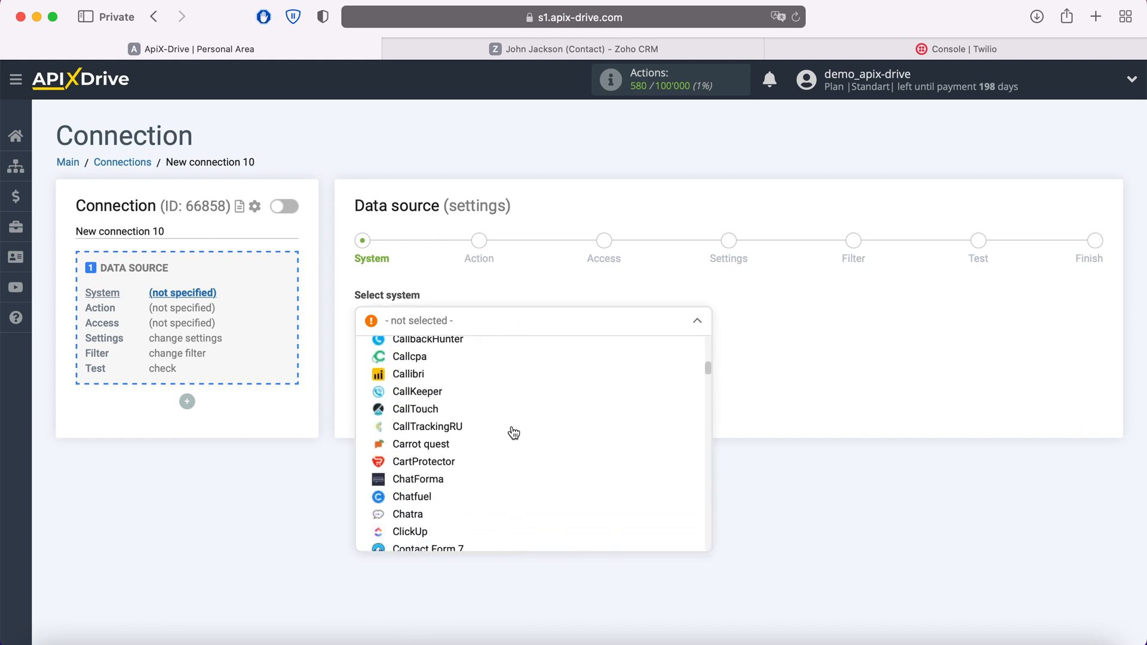
{"action": "scroll", "coordinate": [513, 432], "scroll_direction": "down", "scroll_amount": 15}
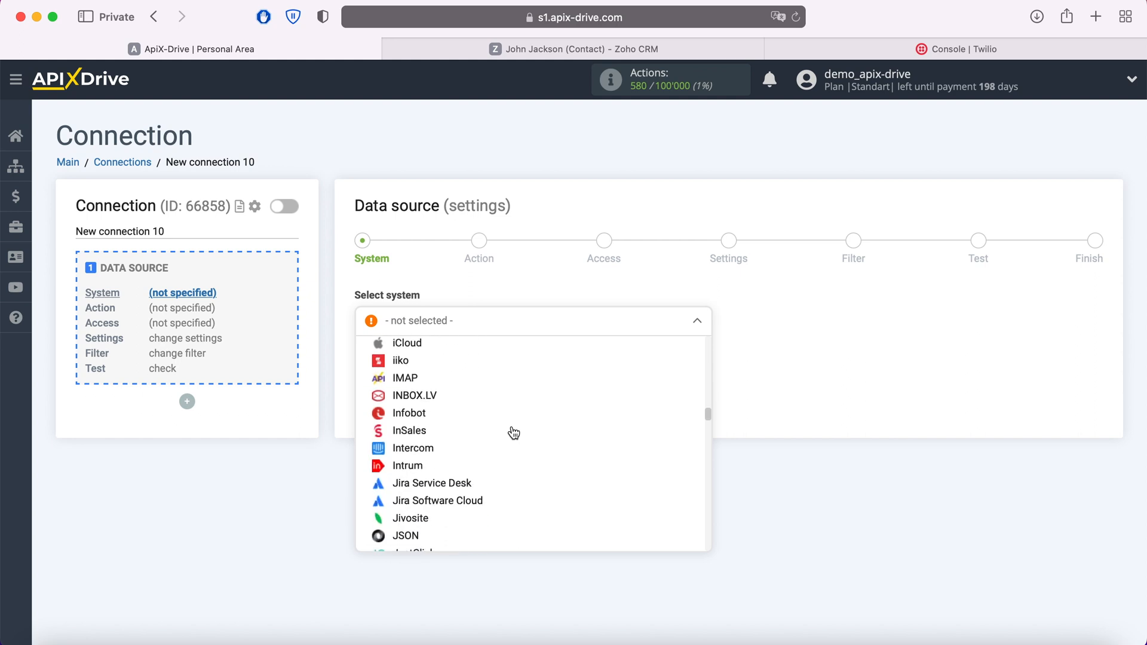
{"action": "scroll", "coordinate": [514, 432], "scroll_direction": "down", "scroll_amount": 15}
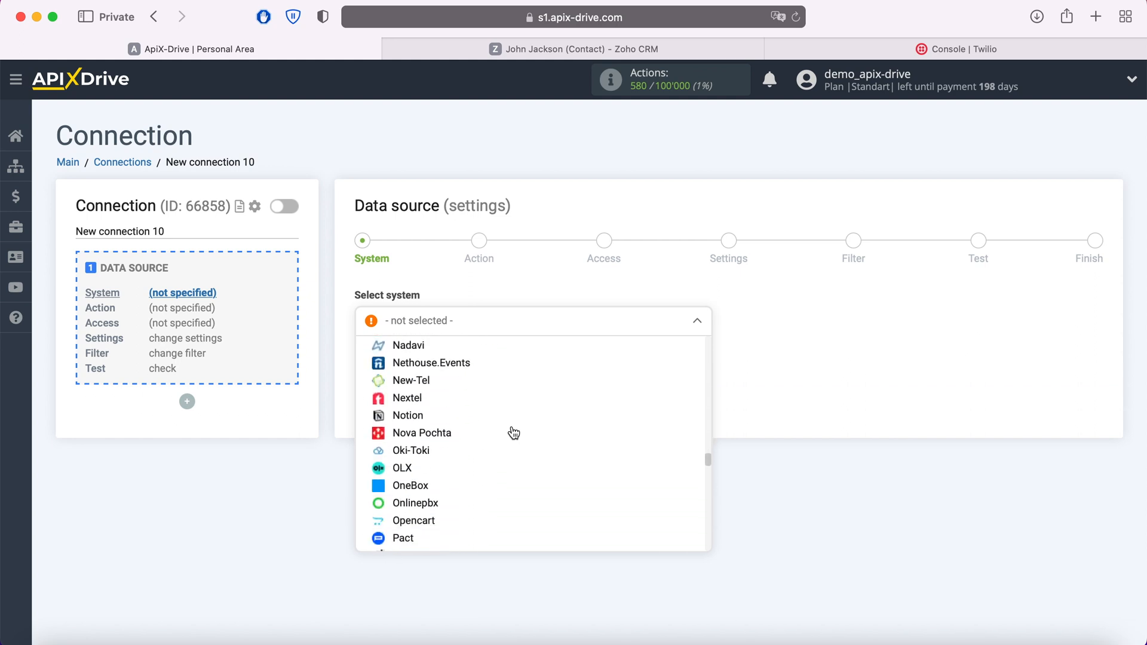
{"action": "scroll", "coordinate": [513, 432], "scroll_direction": "down", "scroll_amount": 15}
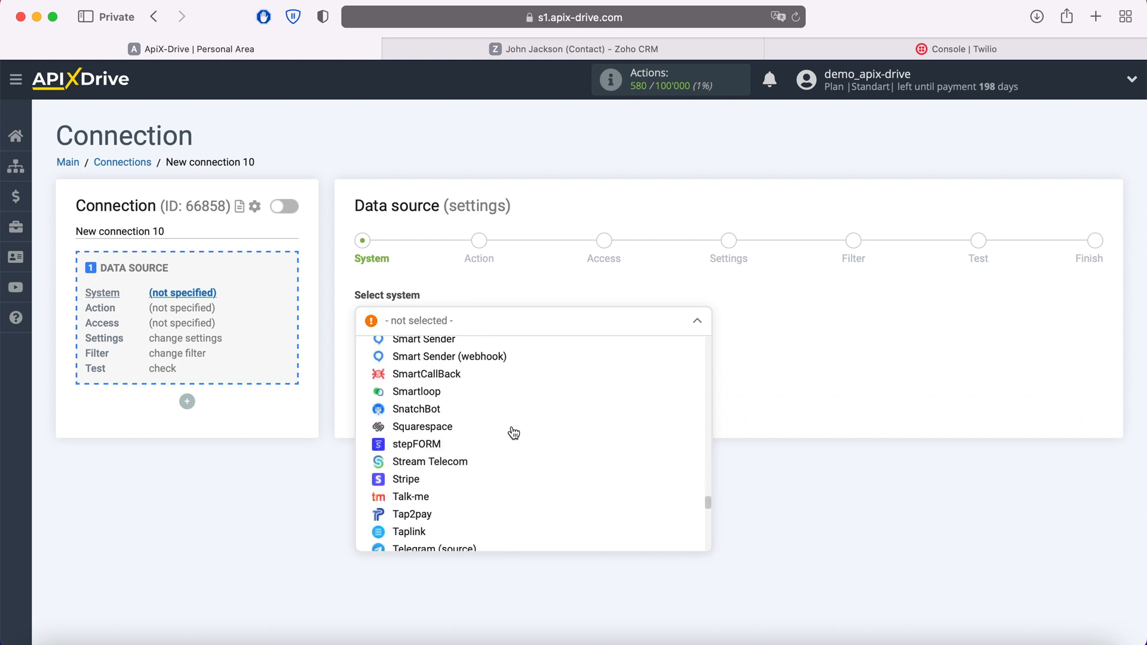
{"action": "scroll", "coordinate": [514, 432], "scroll_direction": "down", "scroll_amount": 5}
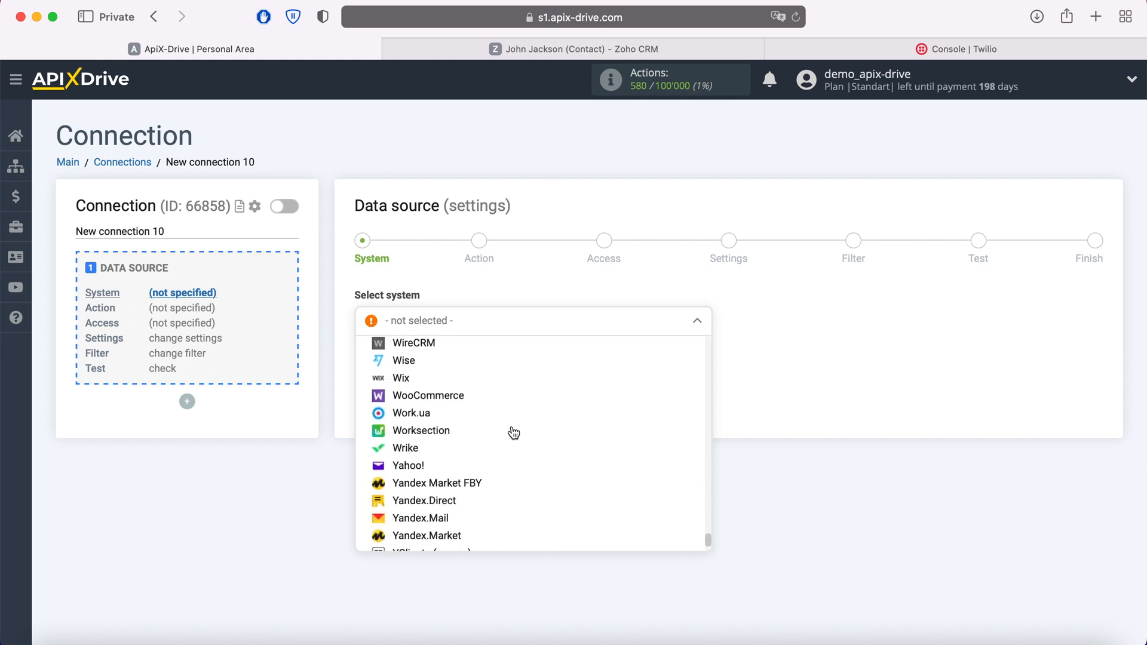
{"action": "left_click", "coordinate": [463, 504]}
{"action": "left_click", "coordinate": [451, 362]}
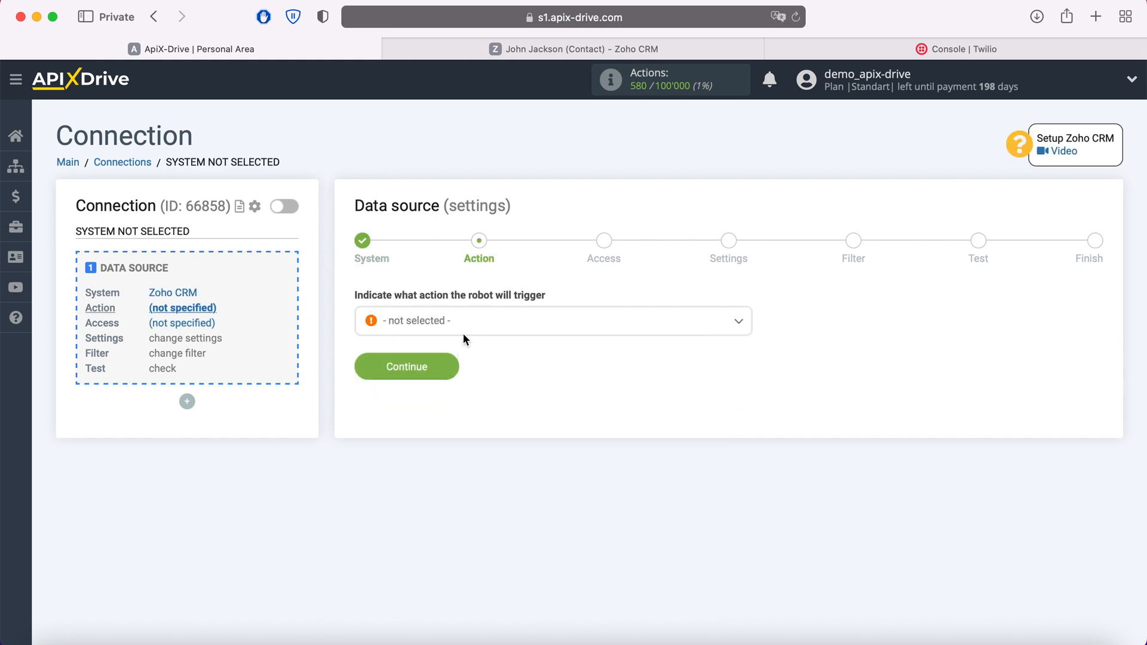
Step: Set the Zoho CRM source action to Get Contacts (new)
{"action": "left_click", "coordinate": [463, 324]}
{"action": "left_click", "coordinate": [455, 401]}
{"action": "left_click", "coordinate": [452, 371]}
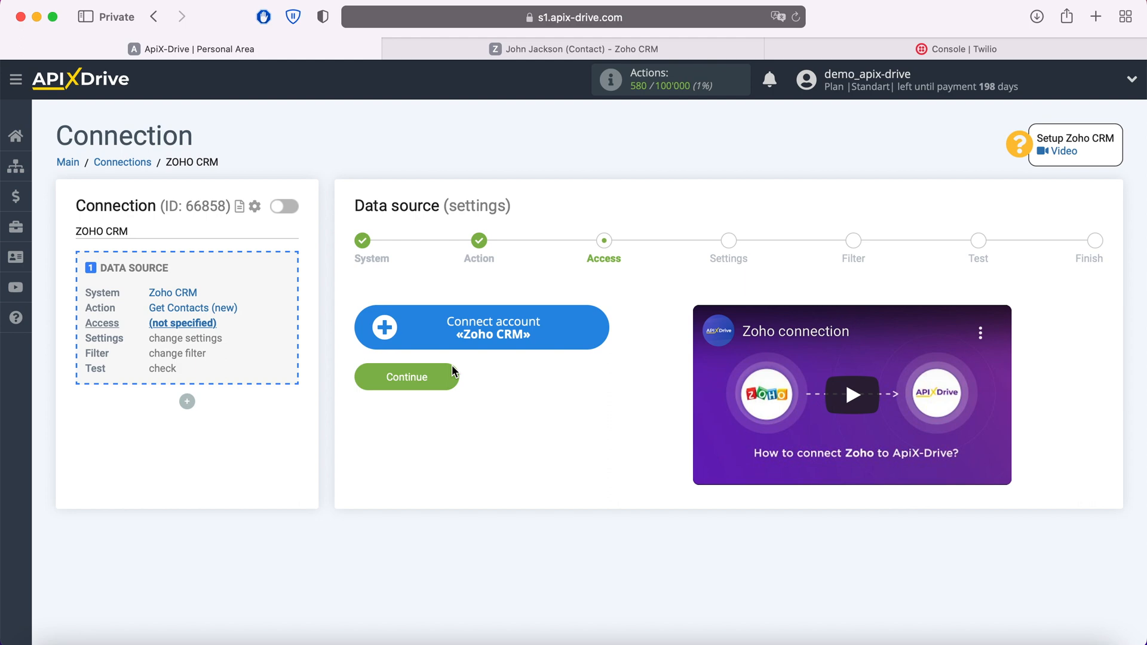
Step: Sign in to Zoho with the account e-mail and saved password, then allow ApiX Drive CRM access
{"action": "left_click", "coordinate": [597, 336]}
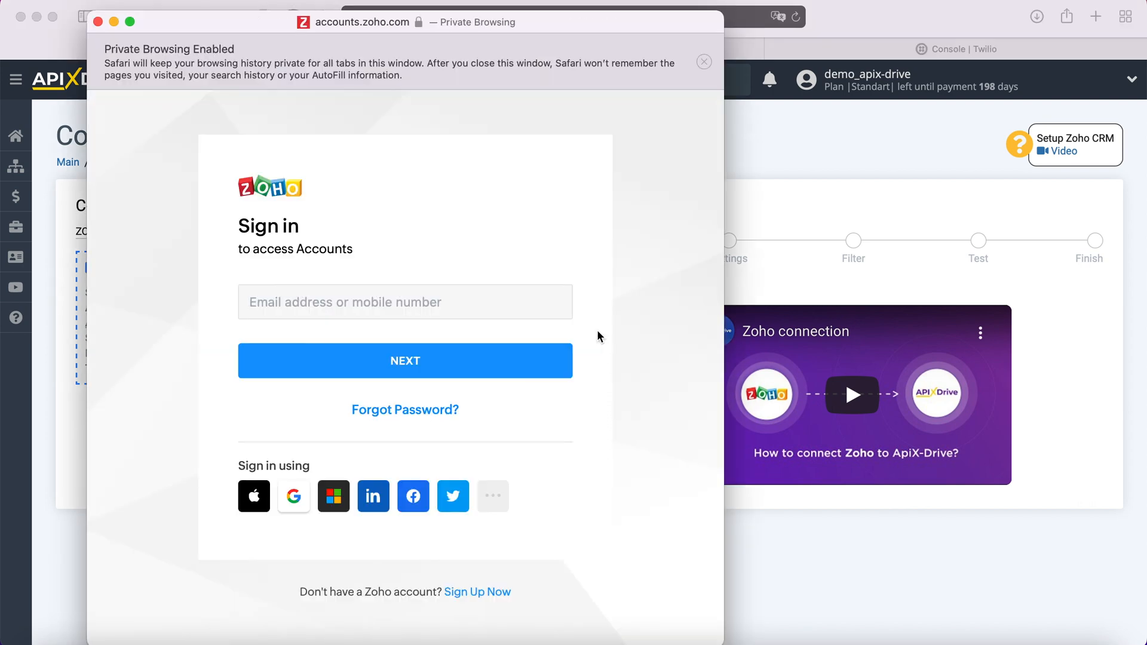
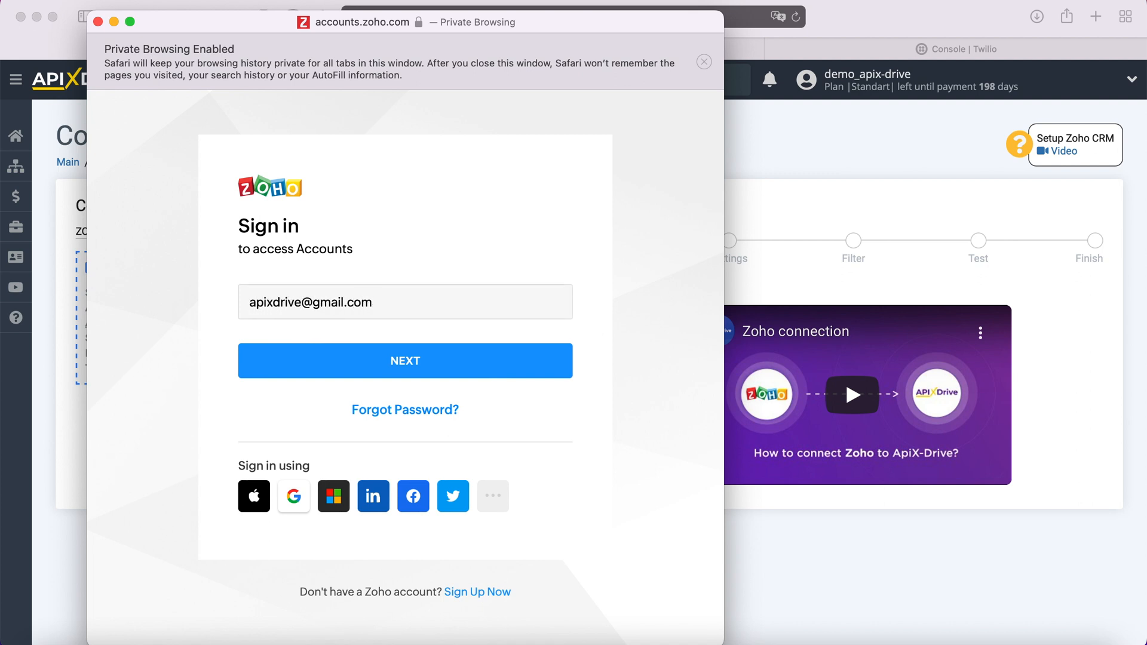
{"action": "left_click", "coordinate": [519, 359]}
{"action": "left_click", "coordinate": [358, 454]}
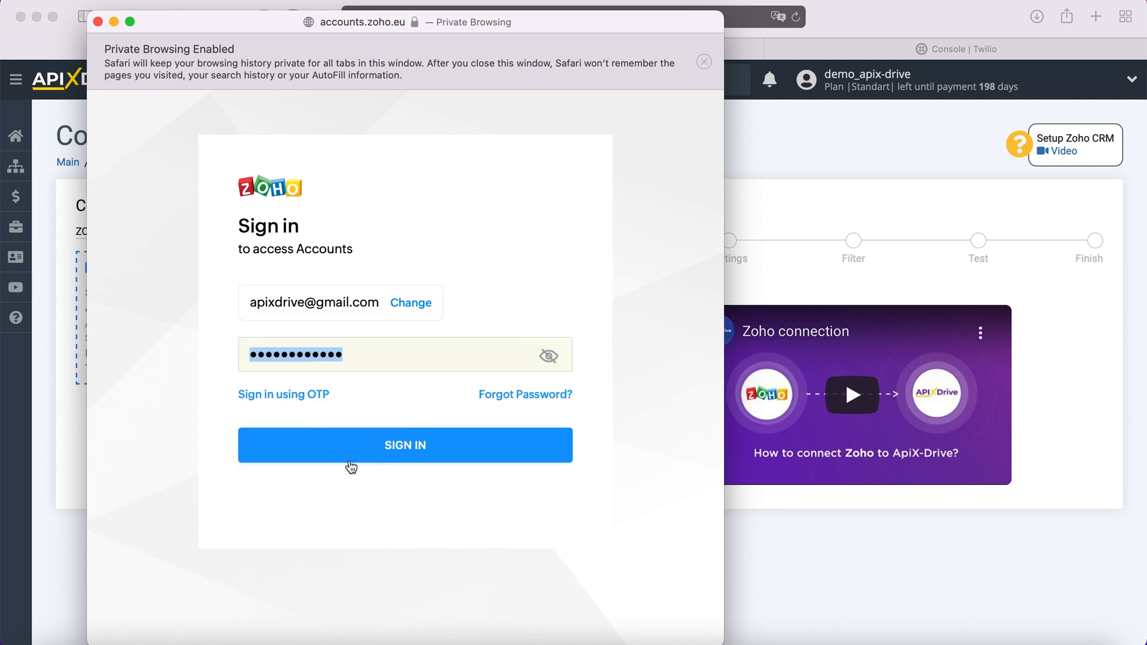
{"action": "left_click", "coordinate": [368, 445]}
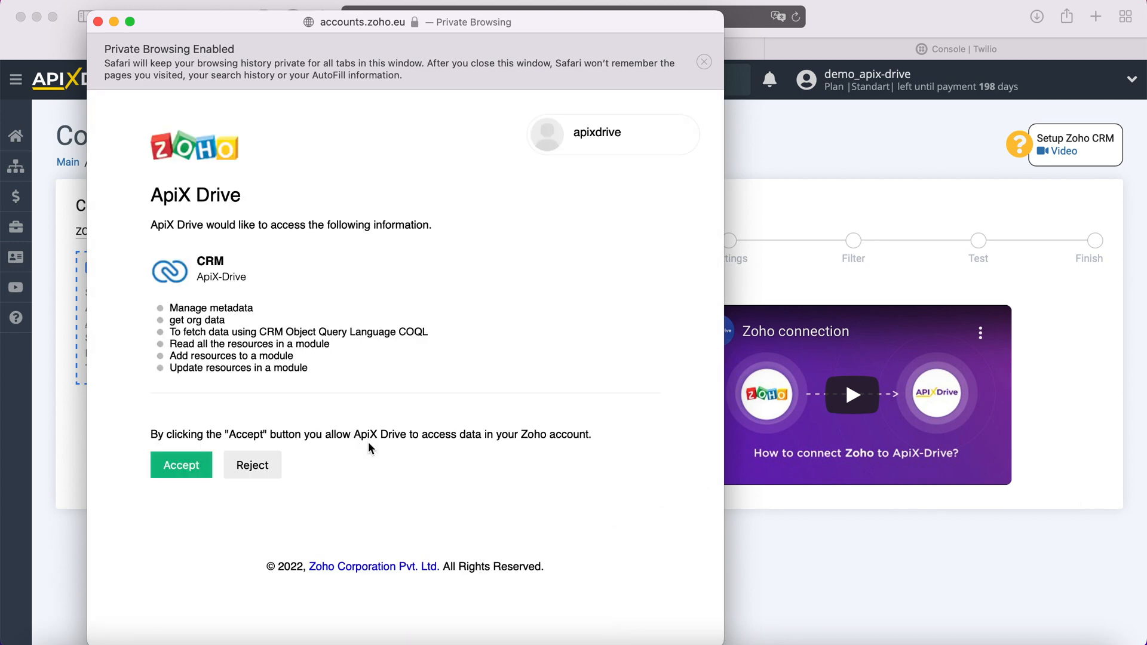
{"action": "left_click", "coordinate": [205, 465]}
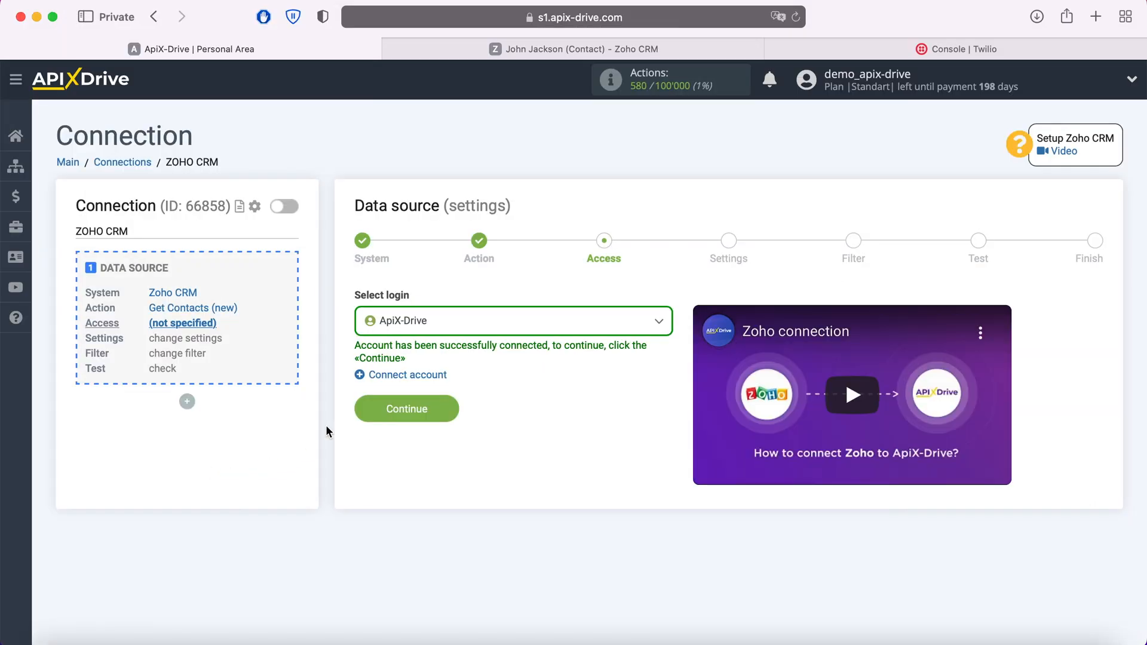
Step: Select the ApiX-Drive login for Zoho CRM access
{"action": "left_click", "coordinate": [441, 338]}
{"action": "left_click", "coordinate": [427, 417]}
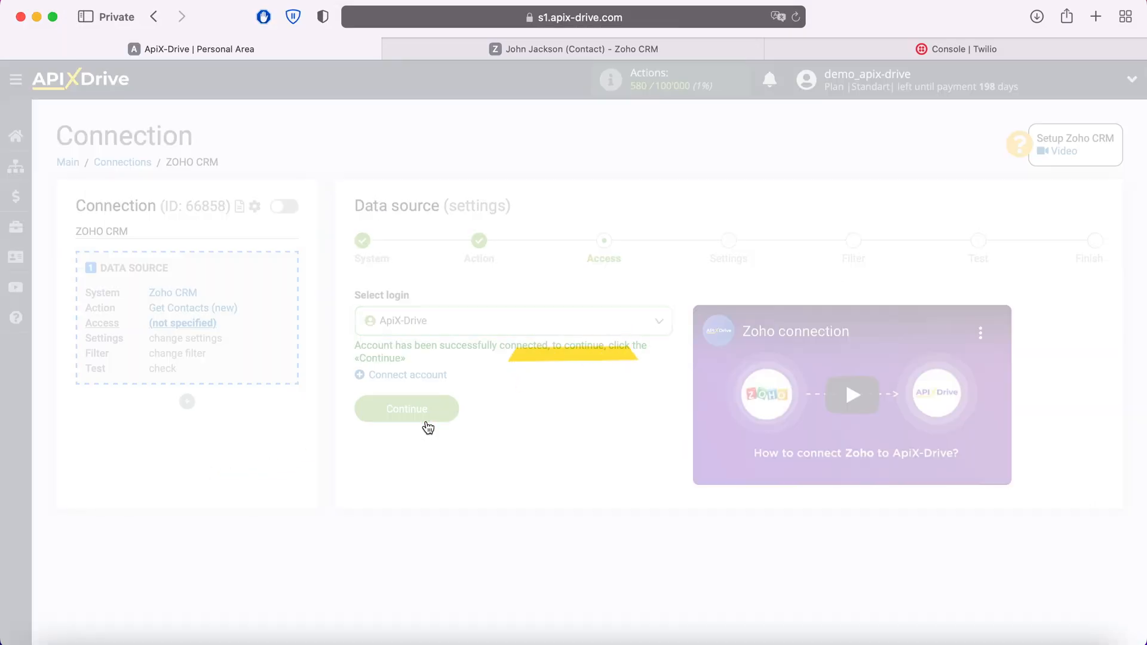
{"action": "left_click", "coordinate": [428, 425]}
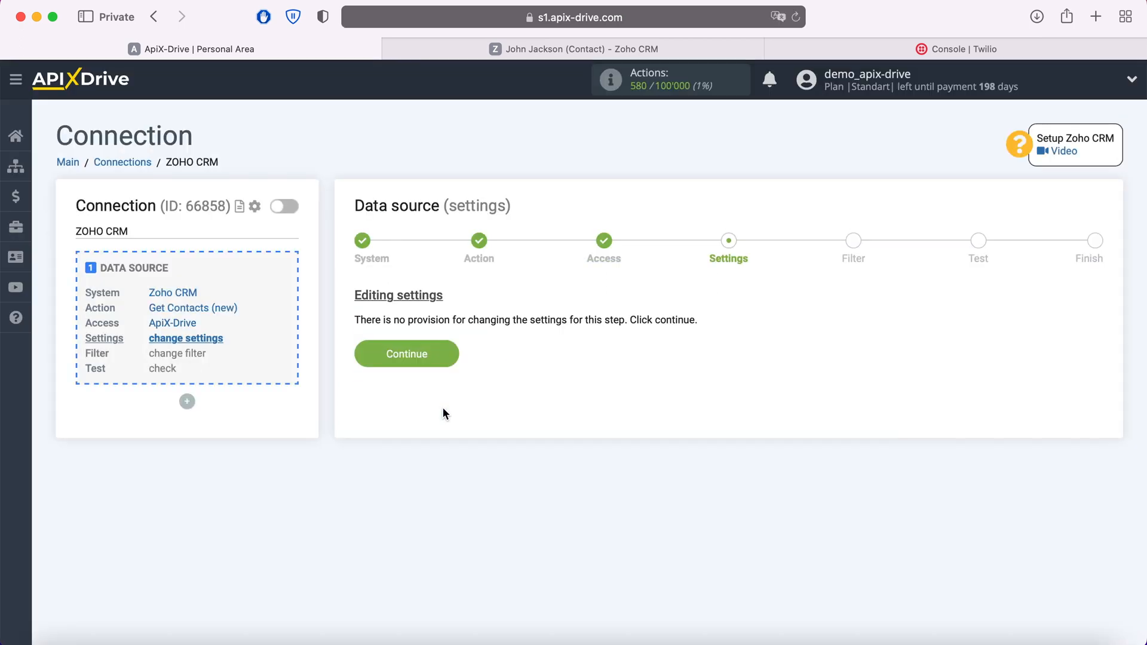
Step: Skip Settings and Filter, review the Zoho test contacts, and finish the source setup
{"action": "left_click", "coordinate": [447, 353]}
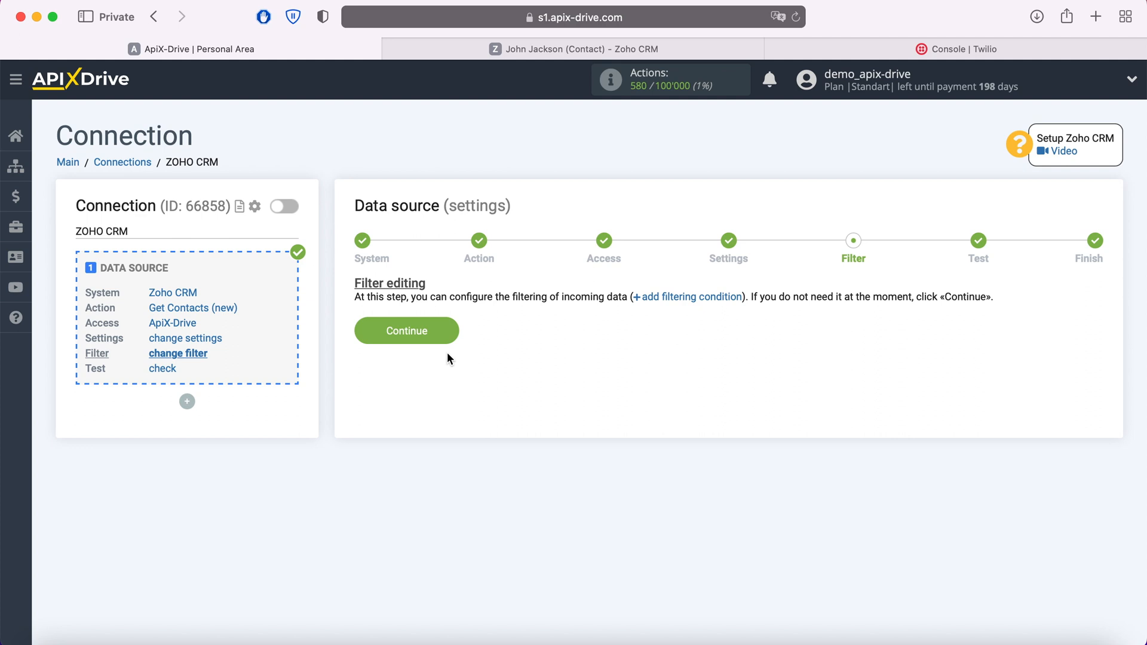
{"action": "left_click", "coordinate": [448, 330]}
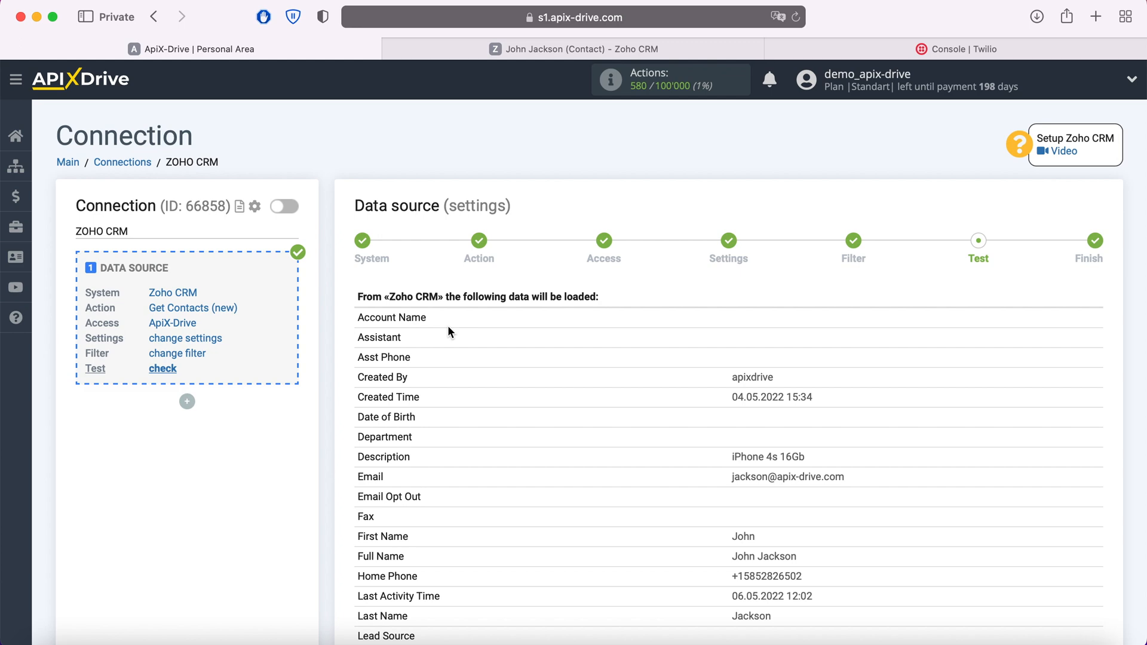
{"action": "scroll", "coordinate": [448, 330], "scroll_direction": "down", "scroll_amount": 10}
{"action": "scroll", "coordinate": [448, 333], "scroll_direction": "down", "scroll_amount": 6}
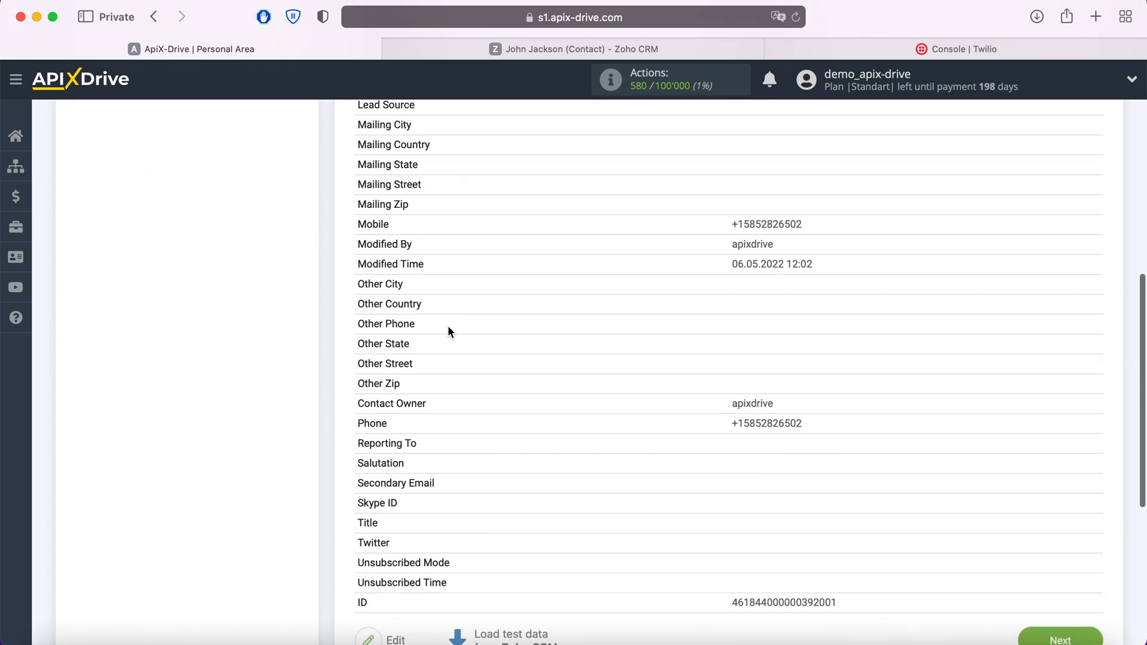
{"action": "left_click", "coordinate": [1085, 575]}
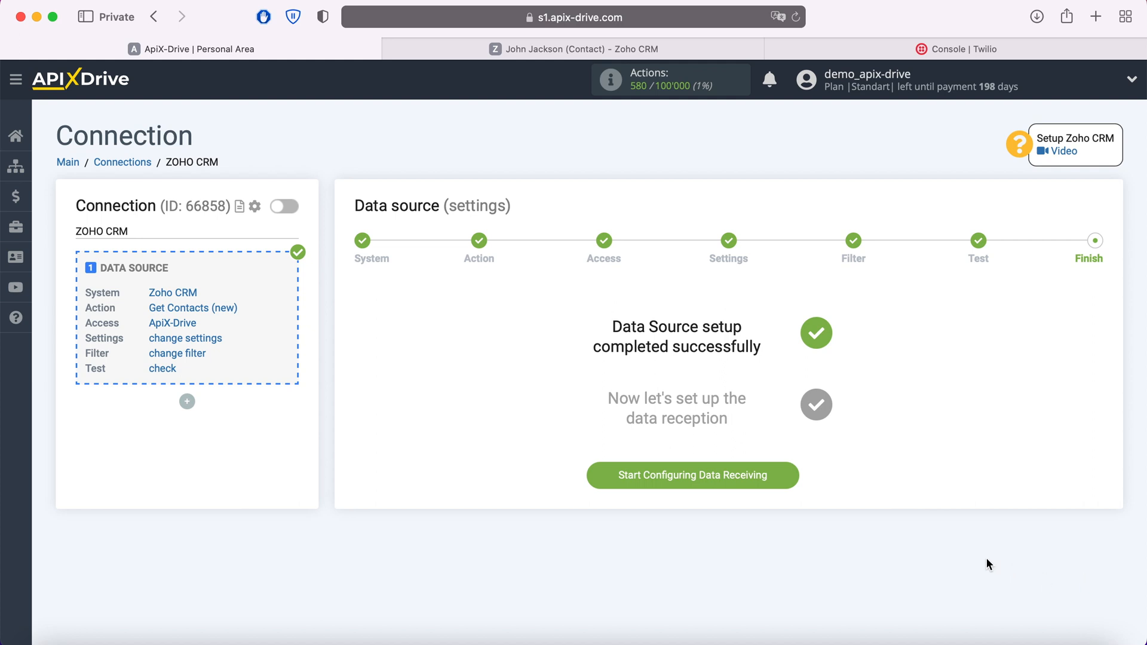
{"action": "left_click", "coordinate": [794, 475]}
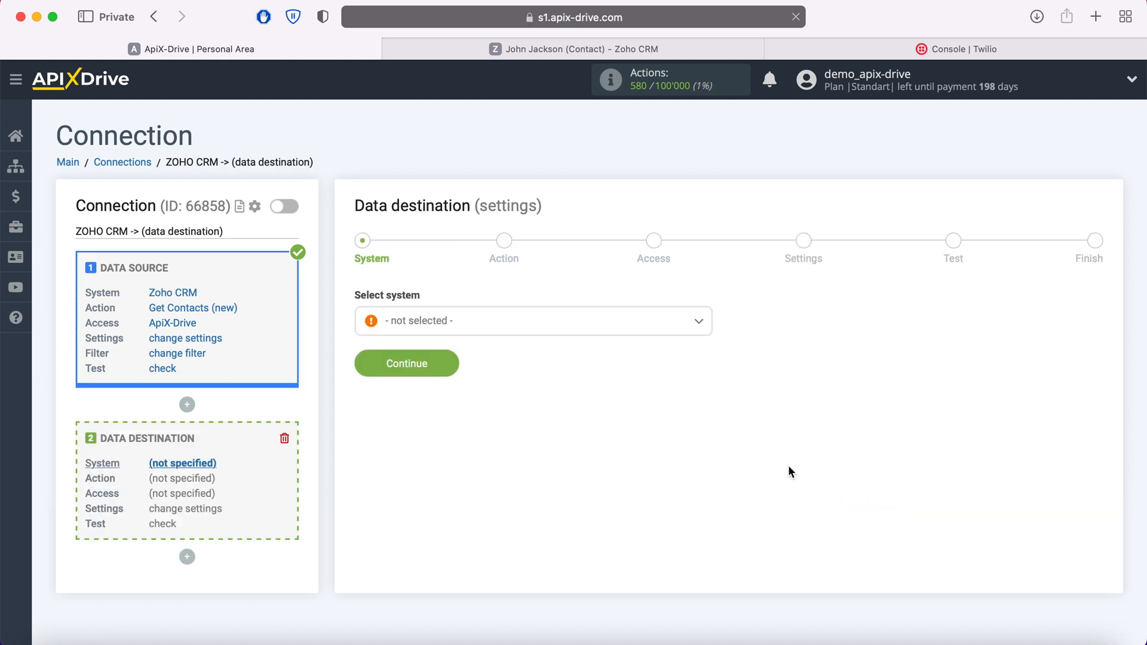
Step: Choose Twilio as the data destination system
{"action": "left_click", "coordinate": [584, 328]}
{"action": "scroll", "coordinate": [560, 451], "scroll_direction": "down", "scroll_amount": 3}
{"action": "scroll", "coordinate": [560, 450], "scroll_direction": "down", "scroll_amount": 15}
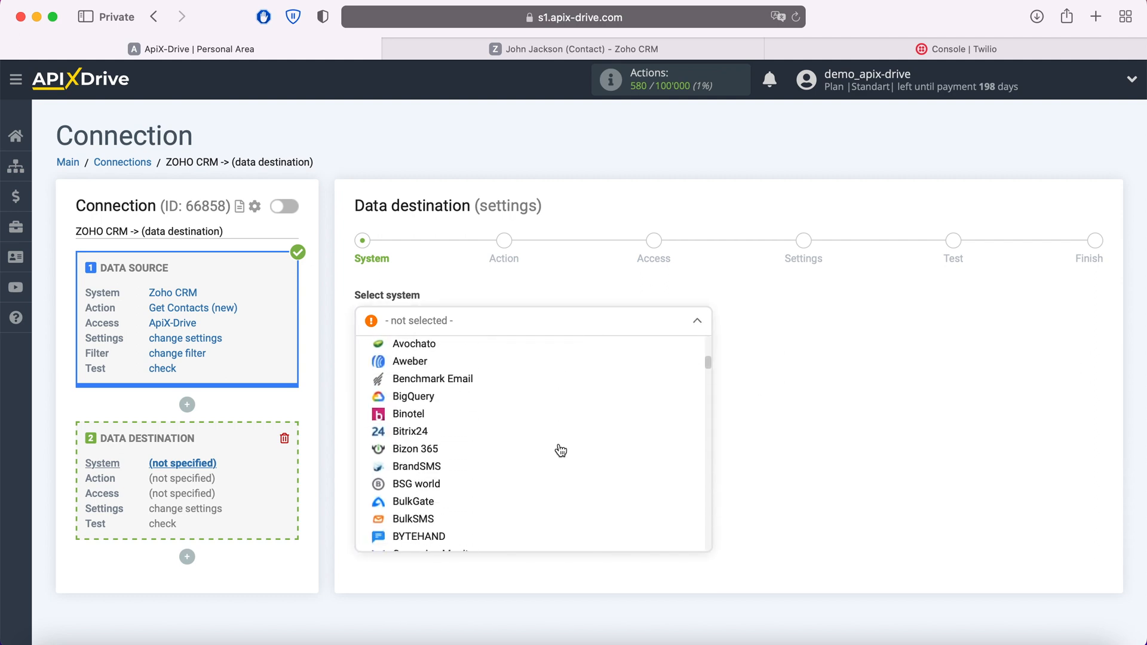
{"action": "scroll", "coordinate": [560, 451], "scroll_direction": "down", "scroll_amount": 15}
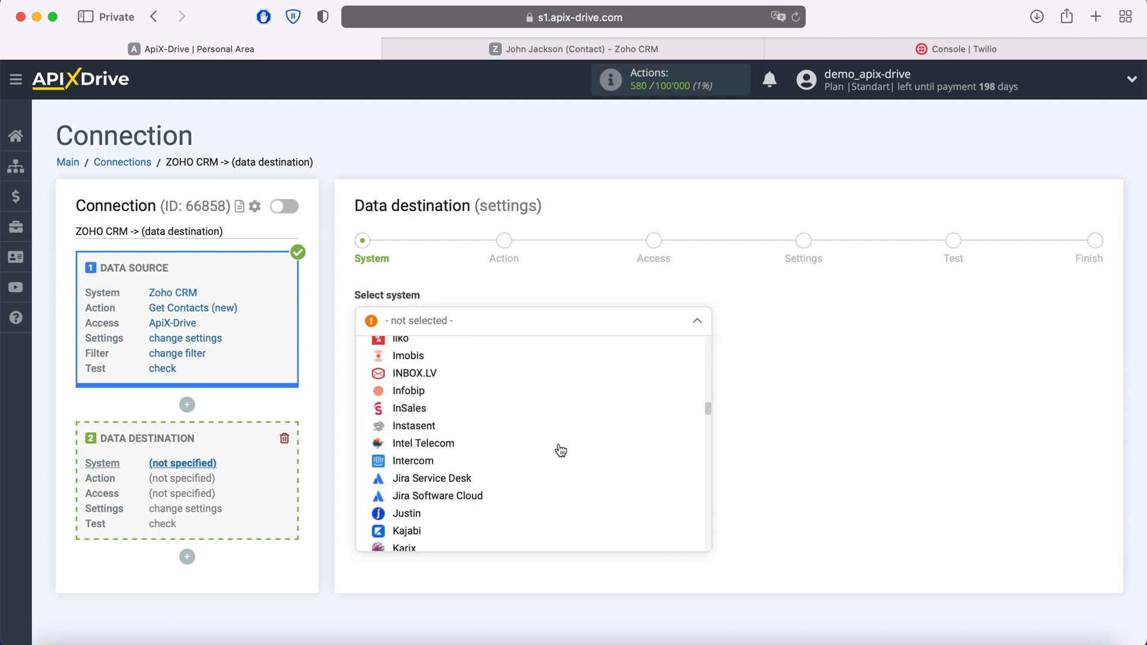
{"action": "scroll", "coordinate": [560, 450], "scroll_direction": "down", "scroll_amount": 15}
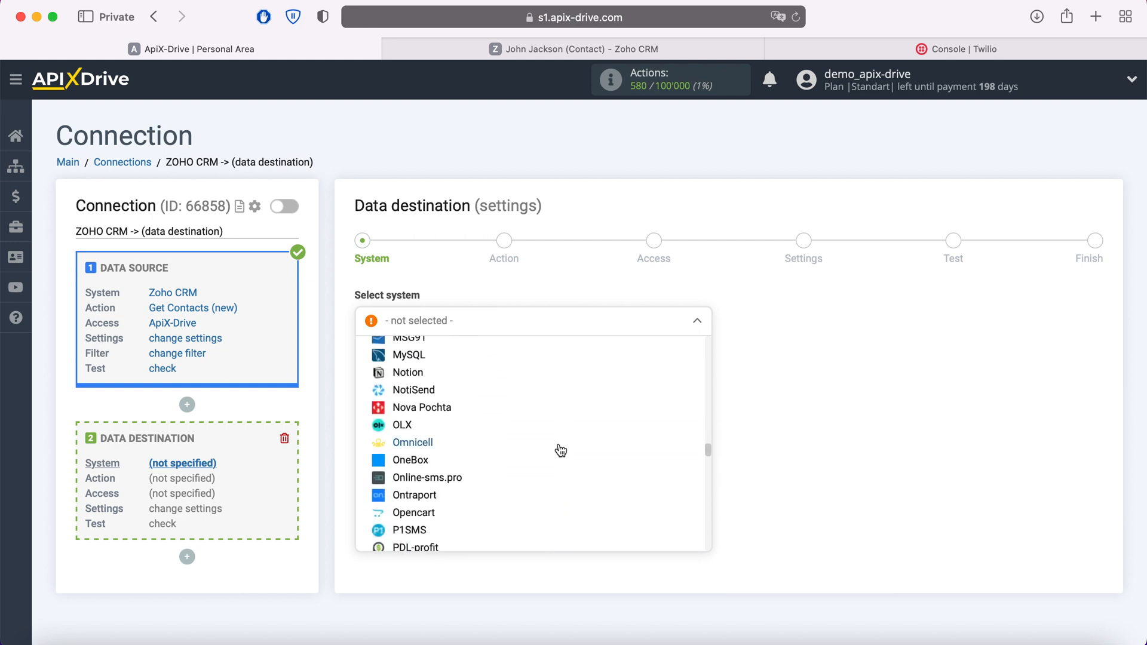
{"action": "scroll", "coordinate": [561, 451], "scroll_direction": "down", "scroll_amount": 15}
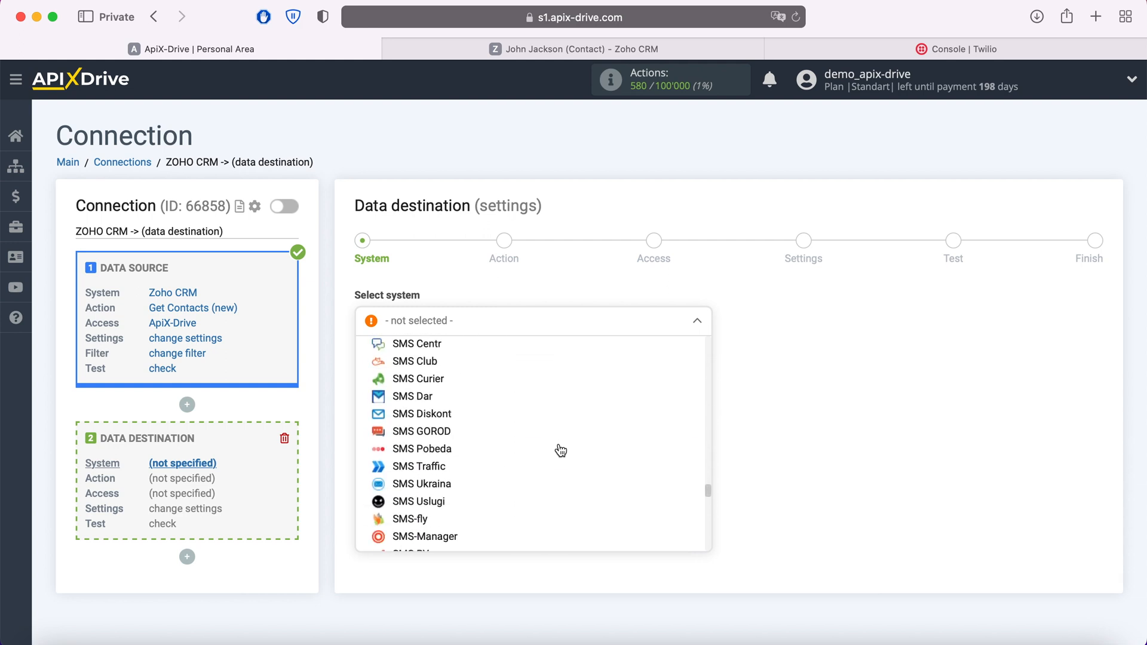
{"action": "scroll", "coordinate": [561, 461], "scroll_direction": "down", "scroll_amount": 5}
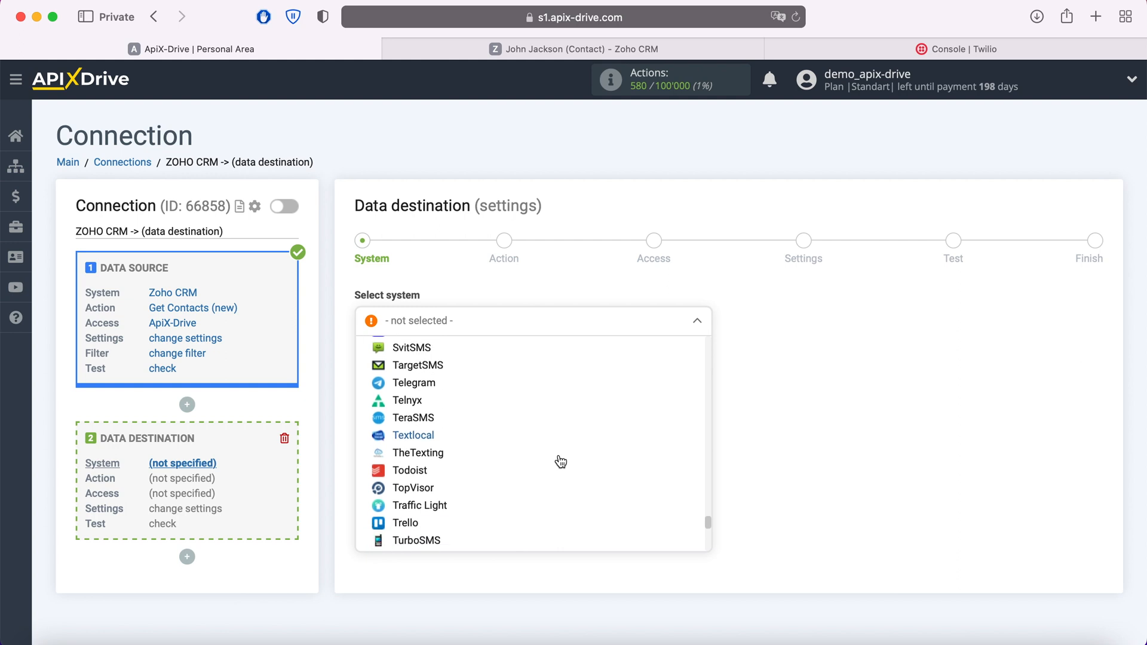
{"action": "left_click", "coordinate": [413, 461]}
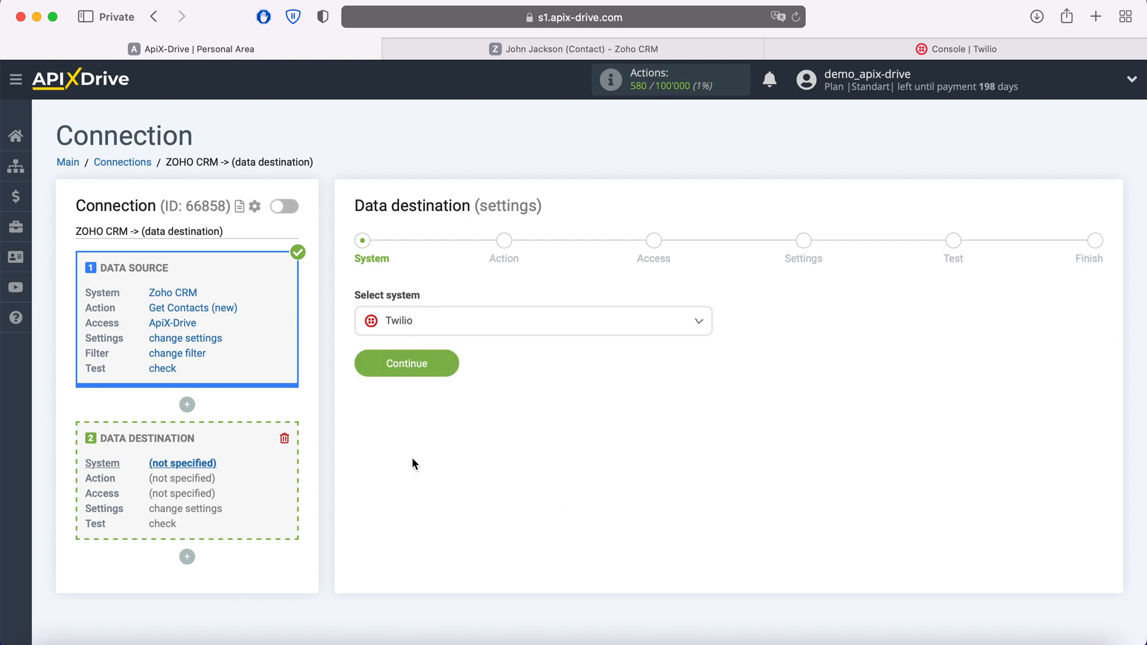
{"action": "left_click", "coordinate": [450, 363]}
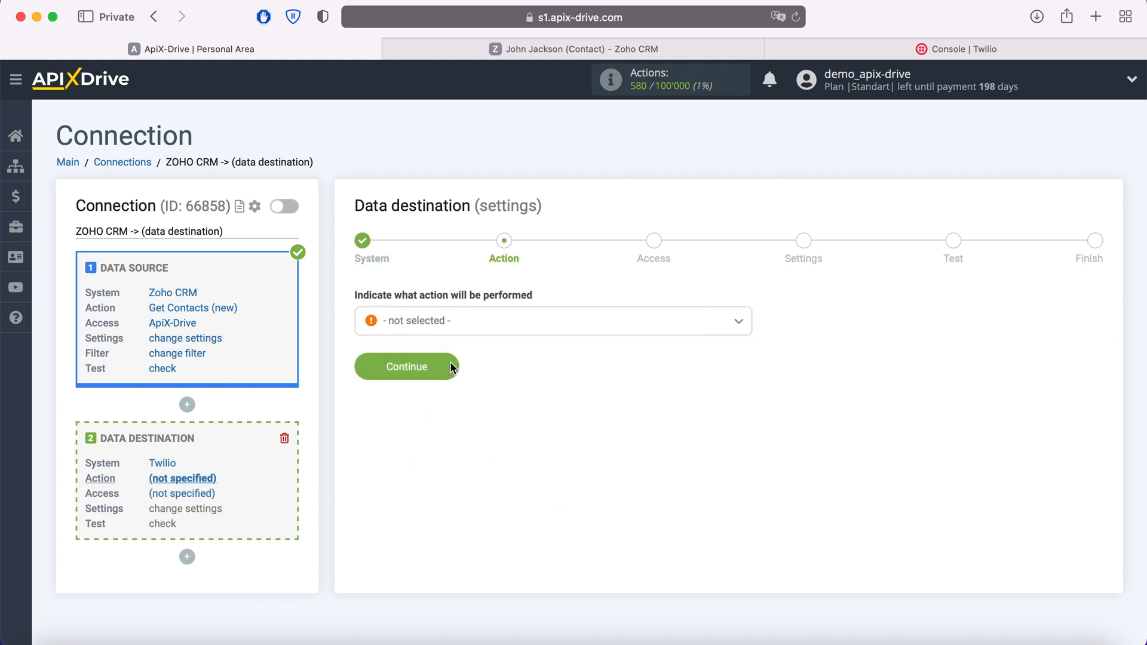
Step: Set the Twilio destination action to Send SMS
{"action": "left_click", "coordinate": [467, 328]}
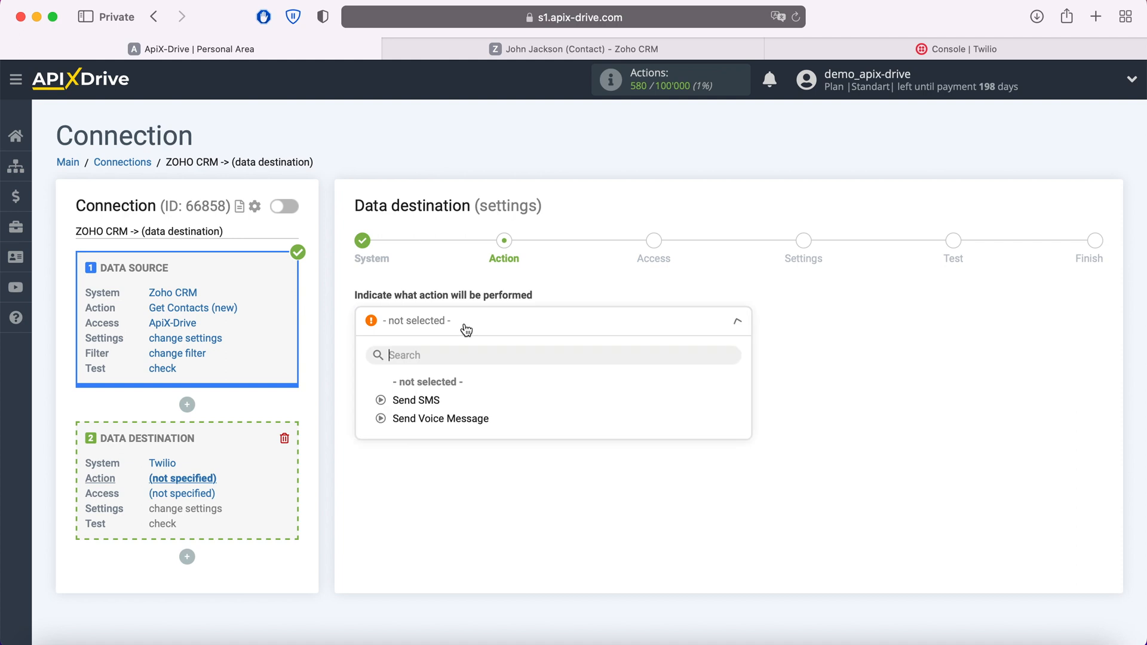
{"action": "left_click", "coordinate": [425, 400]}
{"action": "left_click", "coordinate": [448, 367]}
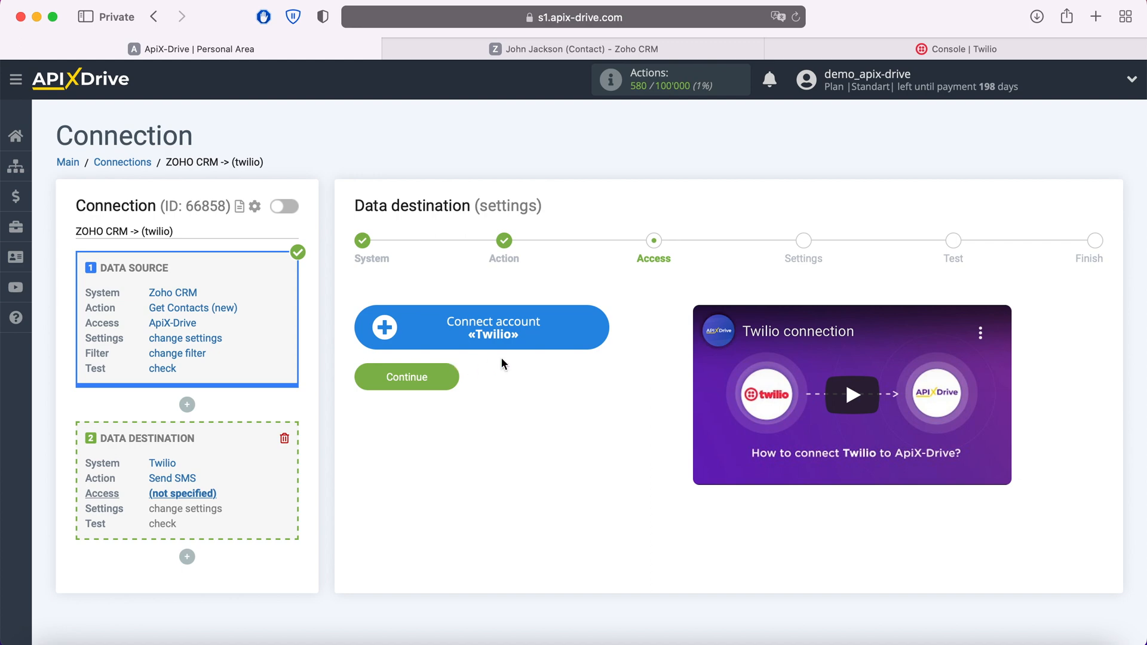
Step: Open the Twilio account Integration setup and switch to the Twilio console
{"action": "left_click", "coordinate": [603, 330]}
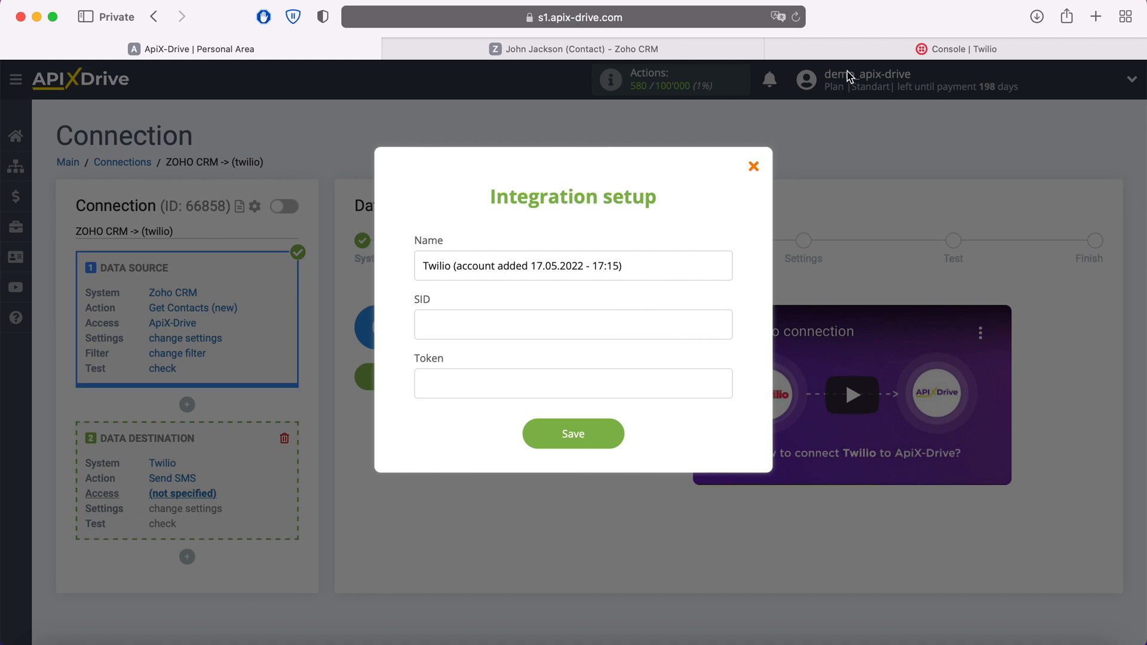
{"action": "left_click", "coordinate": [857, 53]}
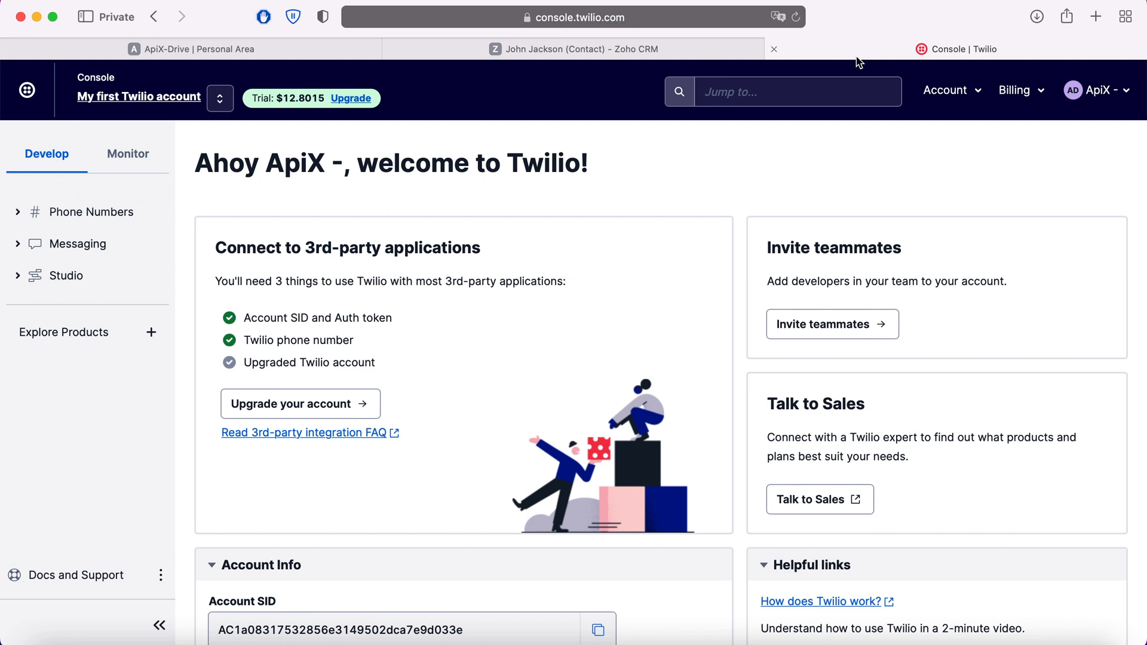
Step: Copy the Twilio Account SID into the SID field of Integration setup
{"action": "scroll", "coordinate": [679, 170], "scroll_direction": "down", "scroll_amount": 3}
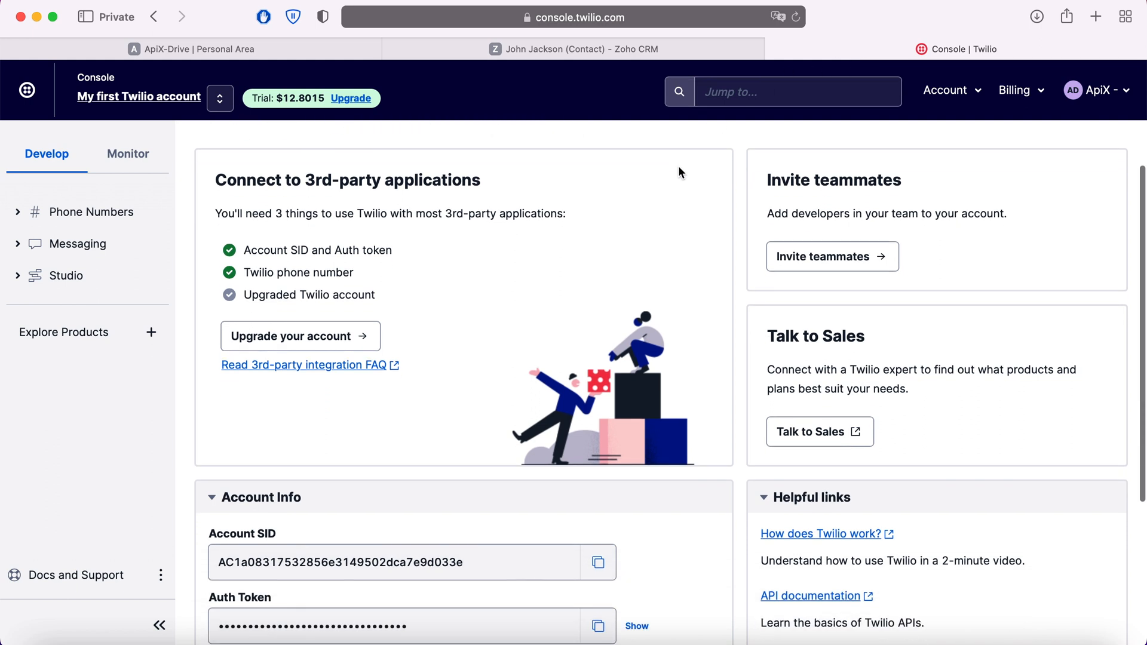
{"action": "left_click", "coordinate": [598, 563]}
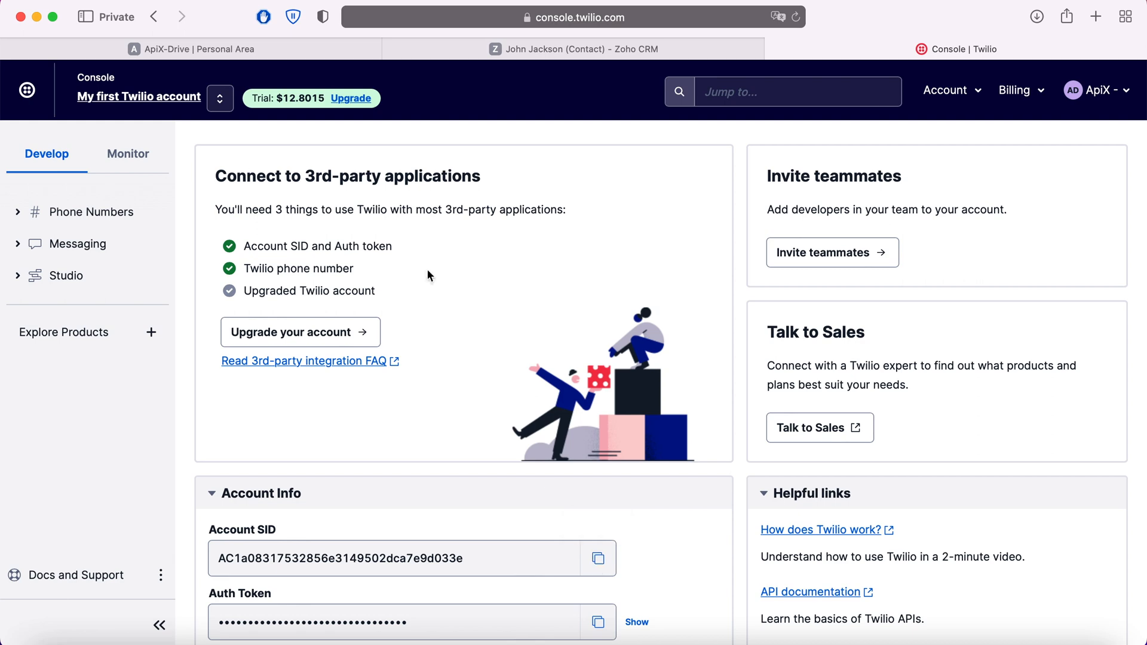
{"action": "left_click", "coordinate": [310, 54]}
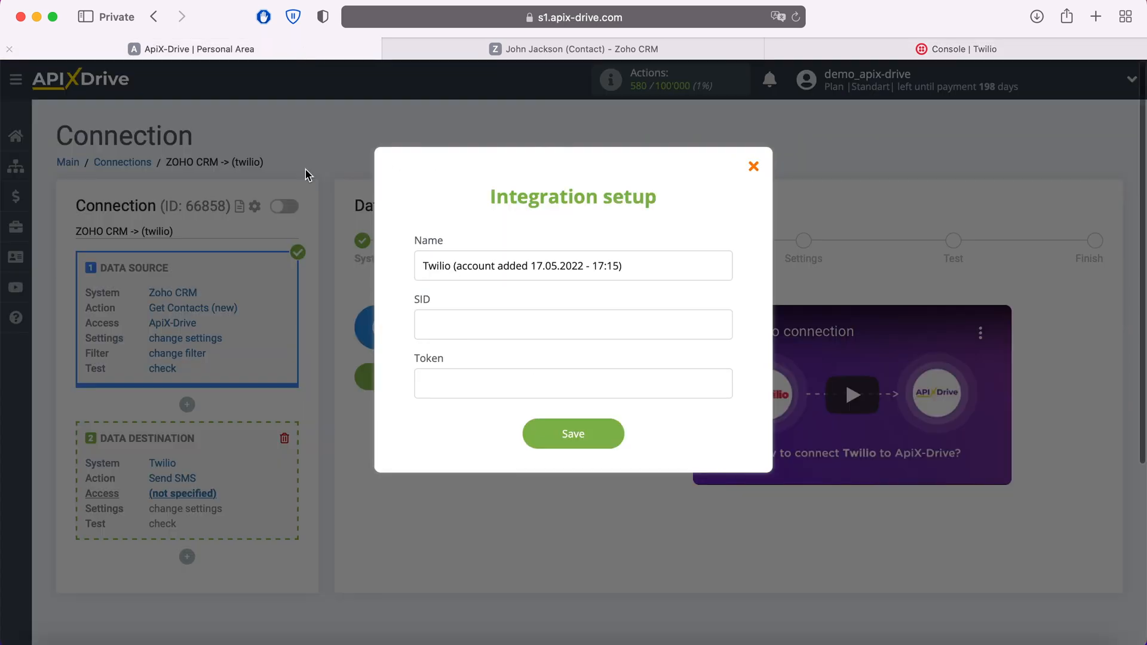
{"action": "right_click", "coordinate": [459, 323]}
{"action": "left_click", "coordinate": [486, 363]}
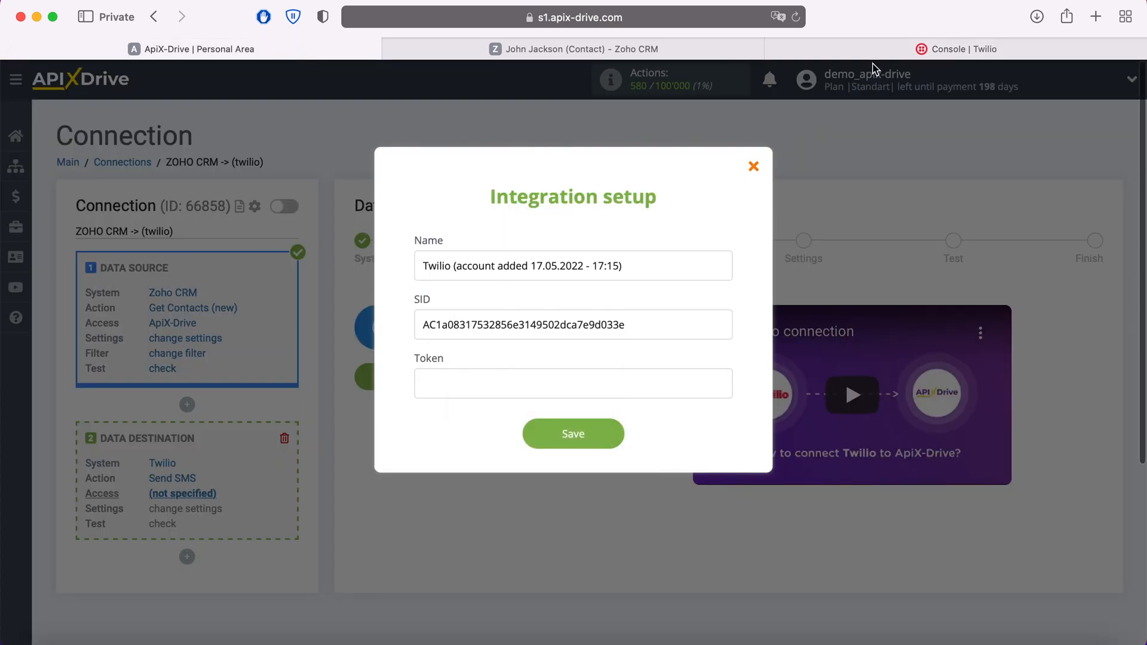
Step: Copy the revealed Auth Token into the Token field and save the Twilio account
{"action": "left_click", "coordinate": [887, 52]}
{"action": "left_click", "coordinate": [636, 623]}
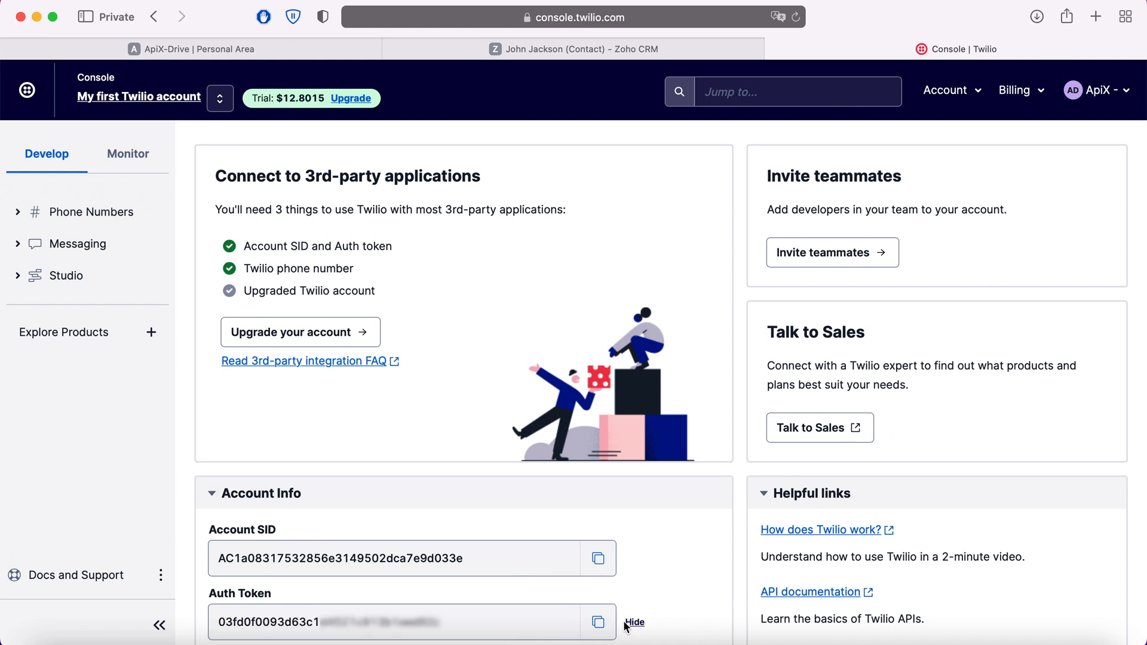
{"action": "left_click", "coordinate": [600, 624]}
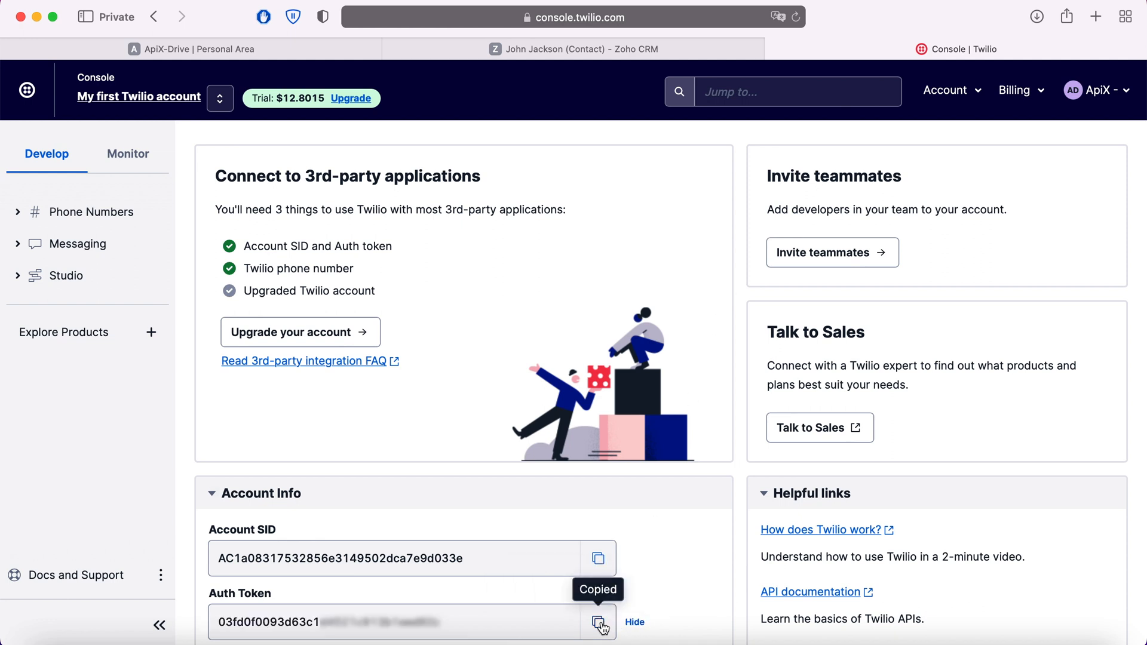
{"action": "left_click", "coordinate": [337, 54]}
{"action": "right_click", "coordinate": [463, 388]}
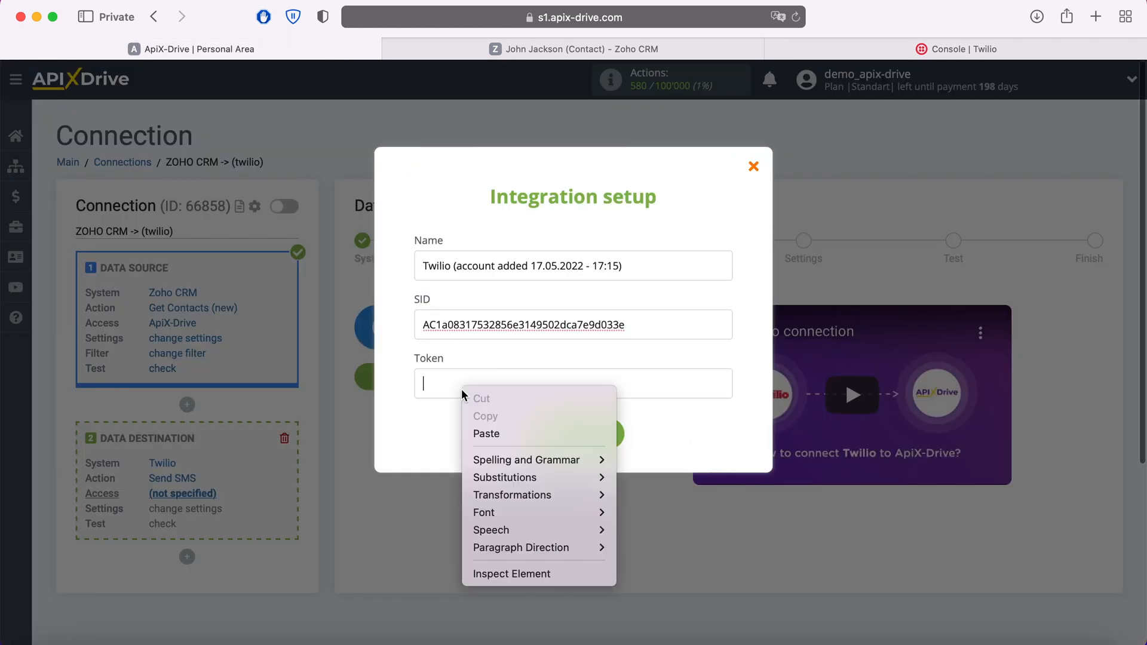
{"action": "left_click", "coordinate": [485, 434]}
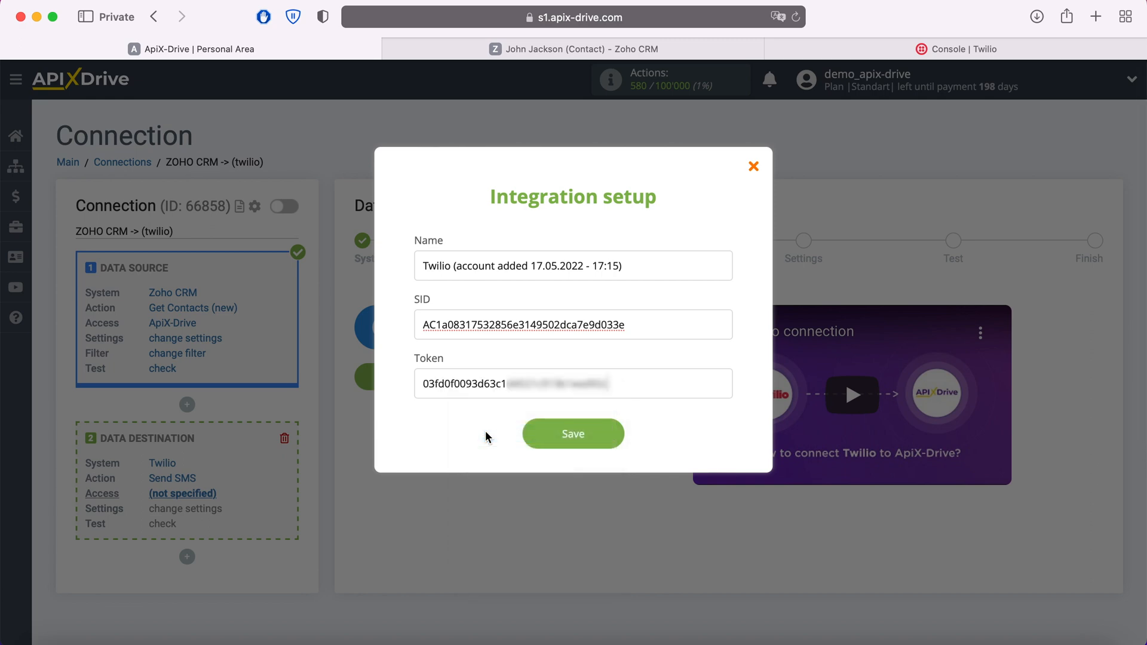
{"action": "left_click", "coordinate": [615, 437]}
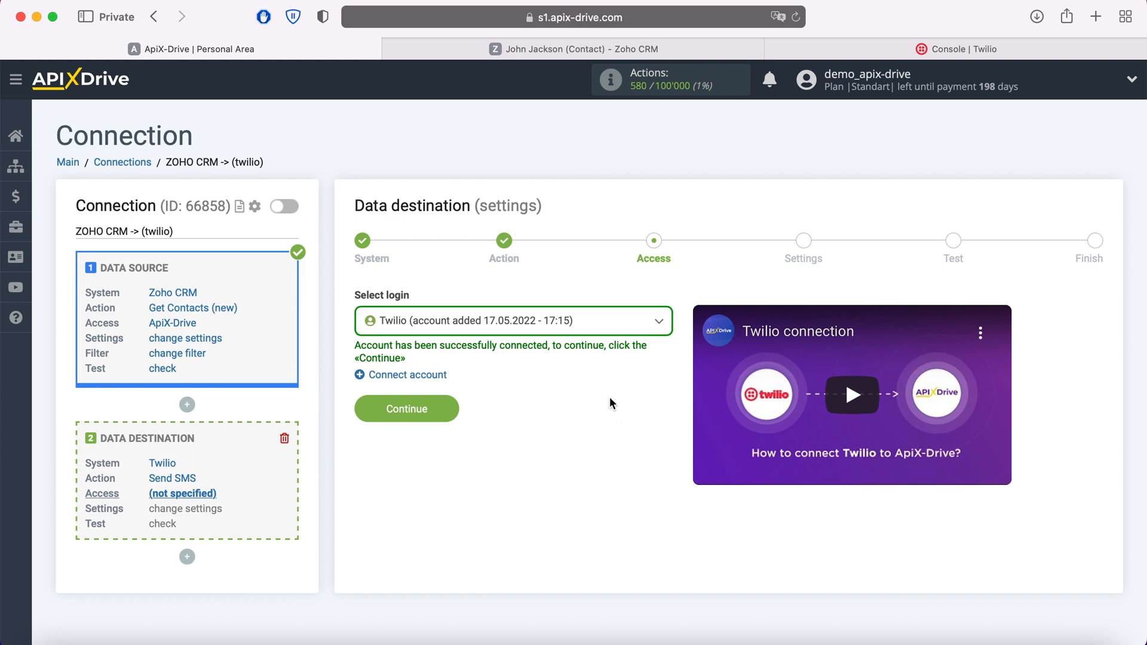
{"action": "left_click", "coordinate": [596, 326]}
Step: Select the new Twilio login and insert the Zoho First Name variable into the Message
{"action": "left_click", "coordinate": [556, 416]}
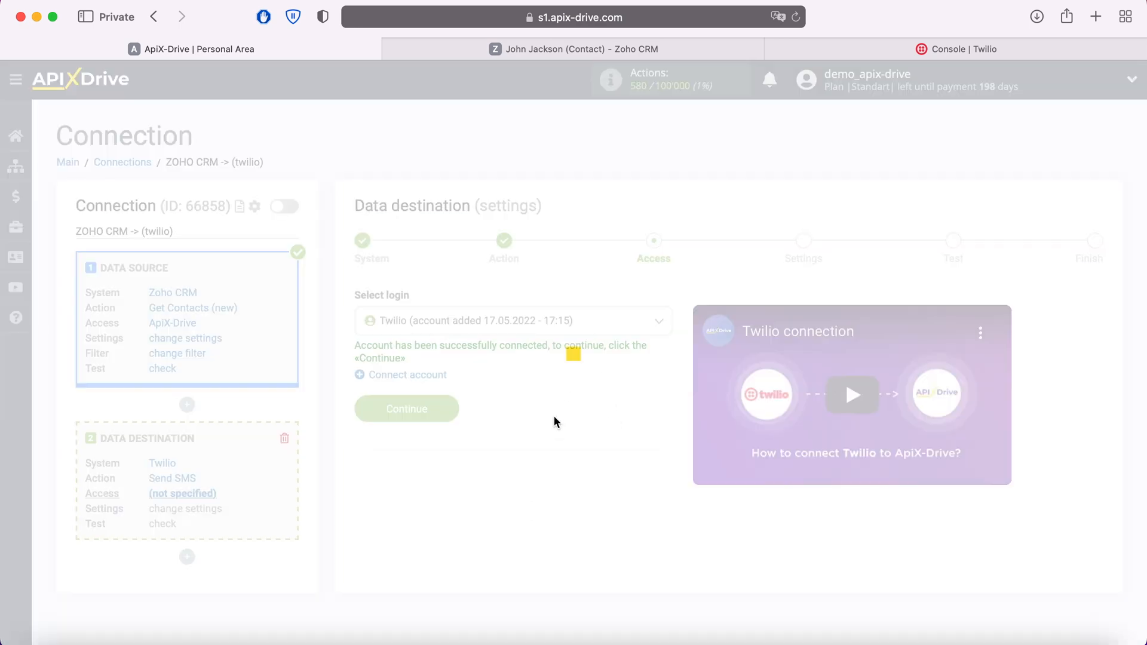
{"action": "left_click", "coordinate": [451, 410]}
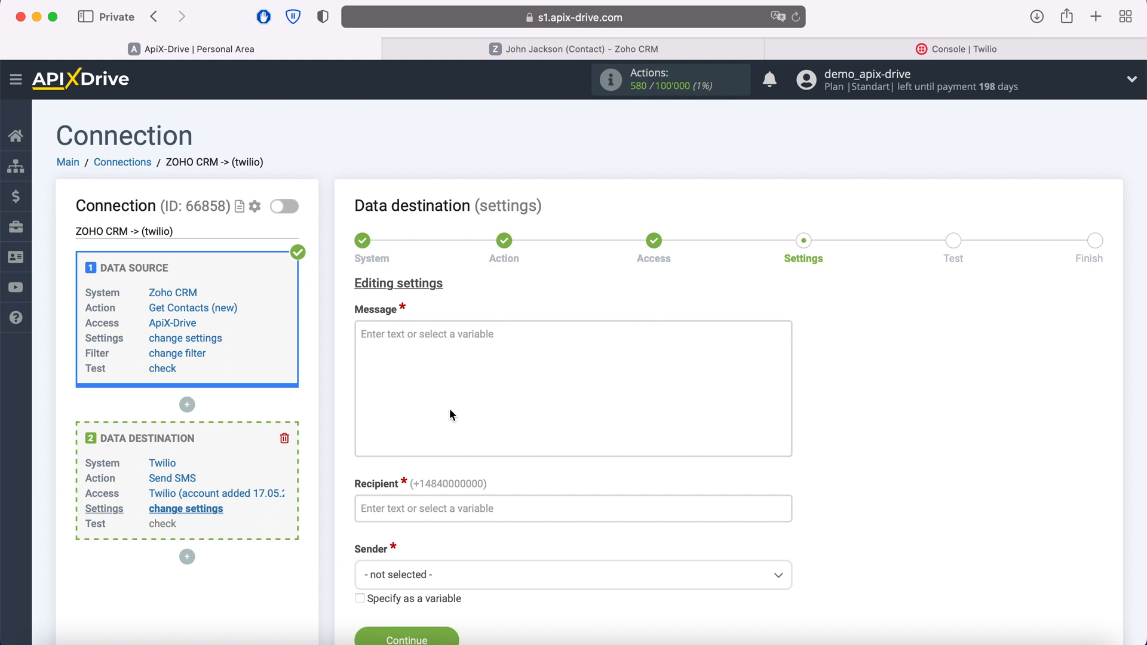
{"action": "left_click", "coordinate": [427, 339]}
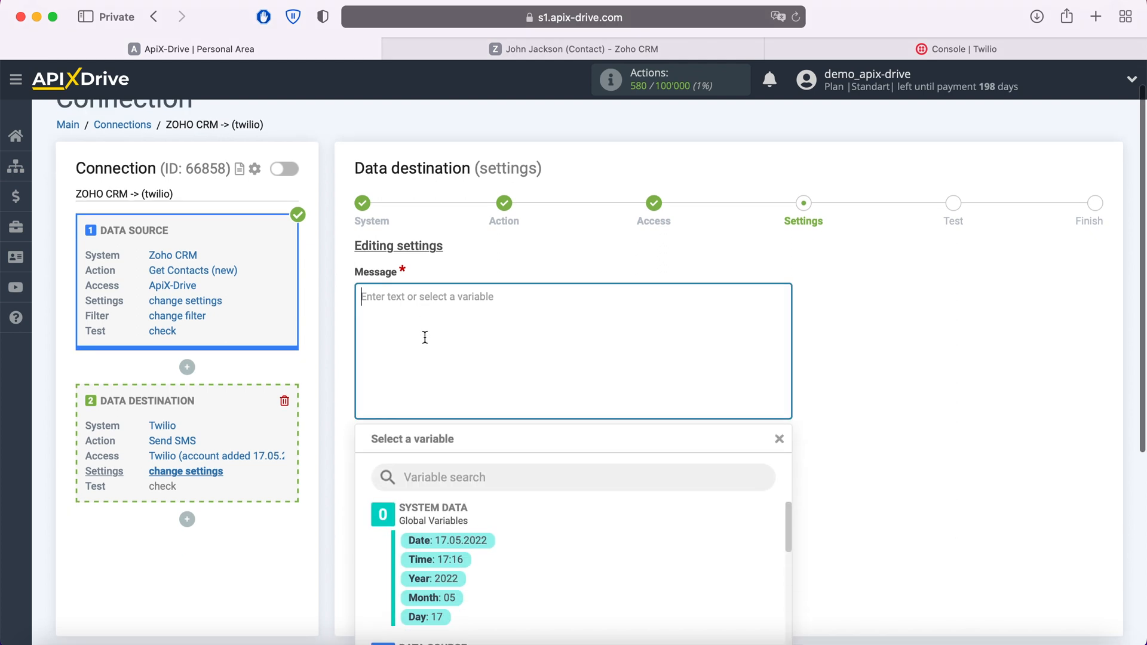
{"action": "scroll", "coordinate": [616, 436], "scroll_direction": "down", "scroll_amount": 5}
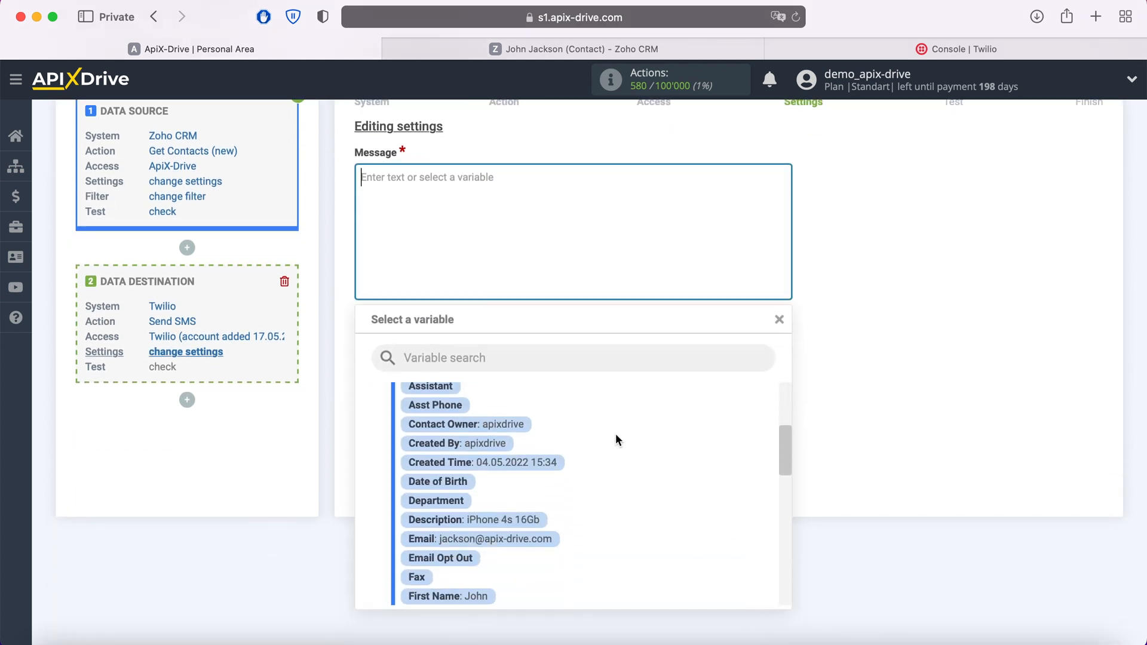
{"action": "scroll", "coordinate": [616, 432], "scroll_direction": "down", "scroll_amount": 2}
{"action": "left_click", "coordinate": [478, 510]}
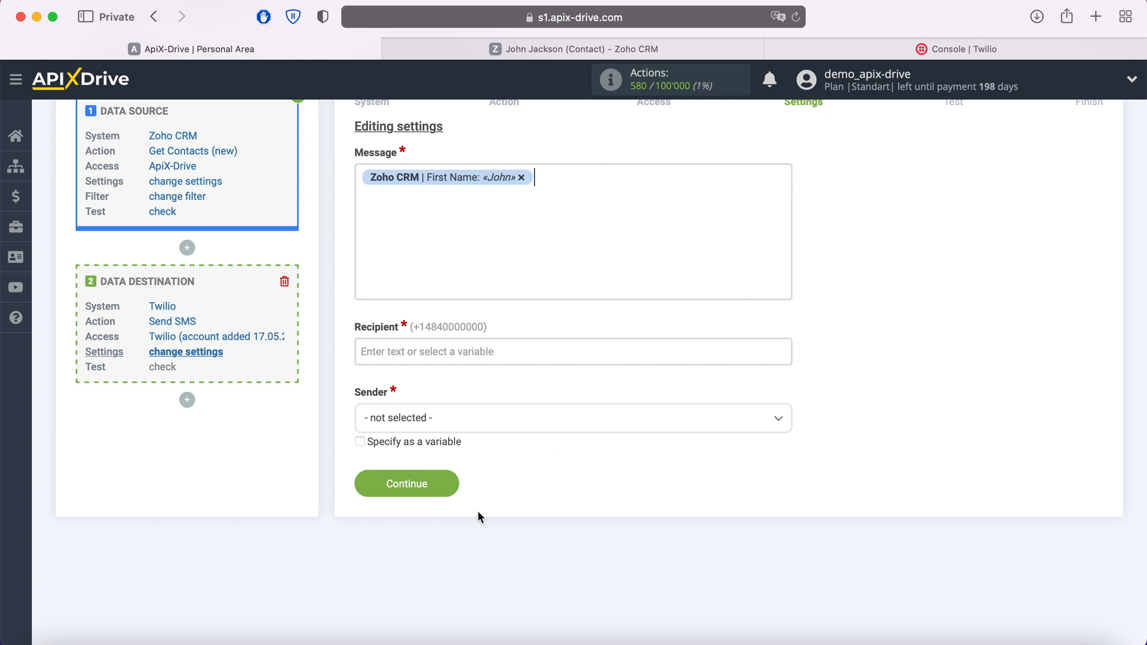
Step: Complete the message as 'Hi, <First Name>! Thank you for your interest... contact you shortly!'
{"action": "left_click", "coordinate": [363, 185]}
{"action": "type", "text": "Hi,"}
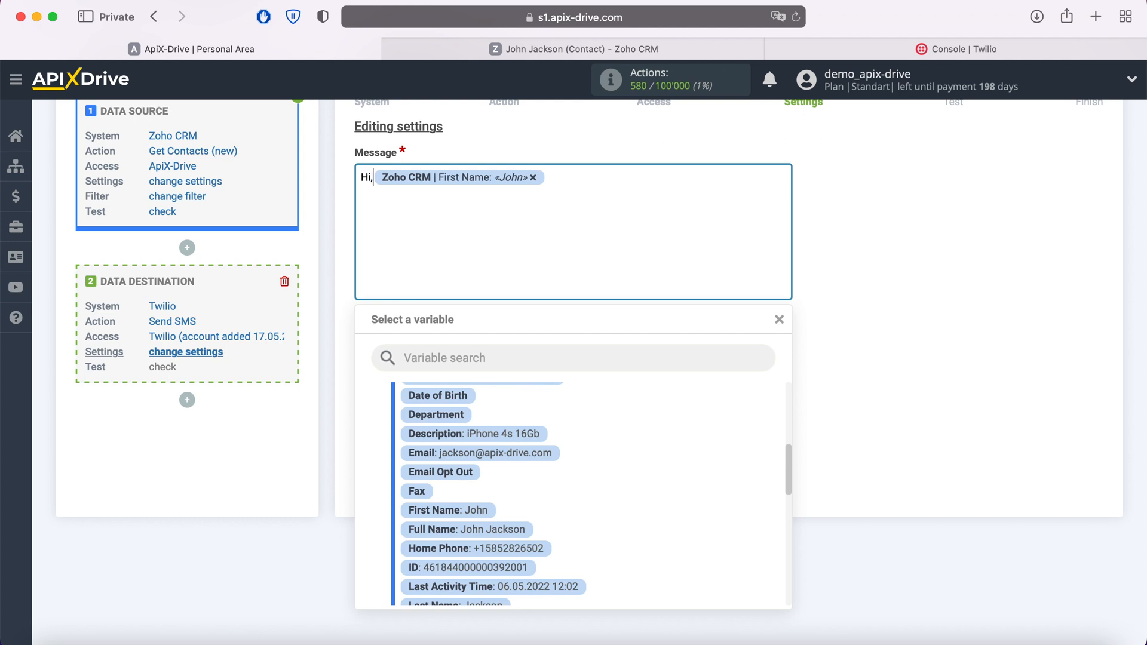
{"action": "left_click", "coordinate": [557, 179]}
{"action": "type", "text": "!"}
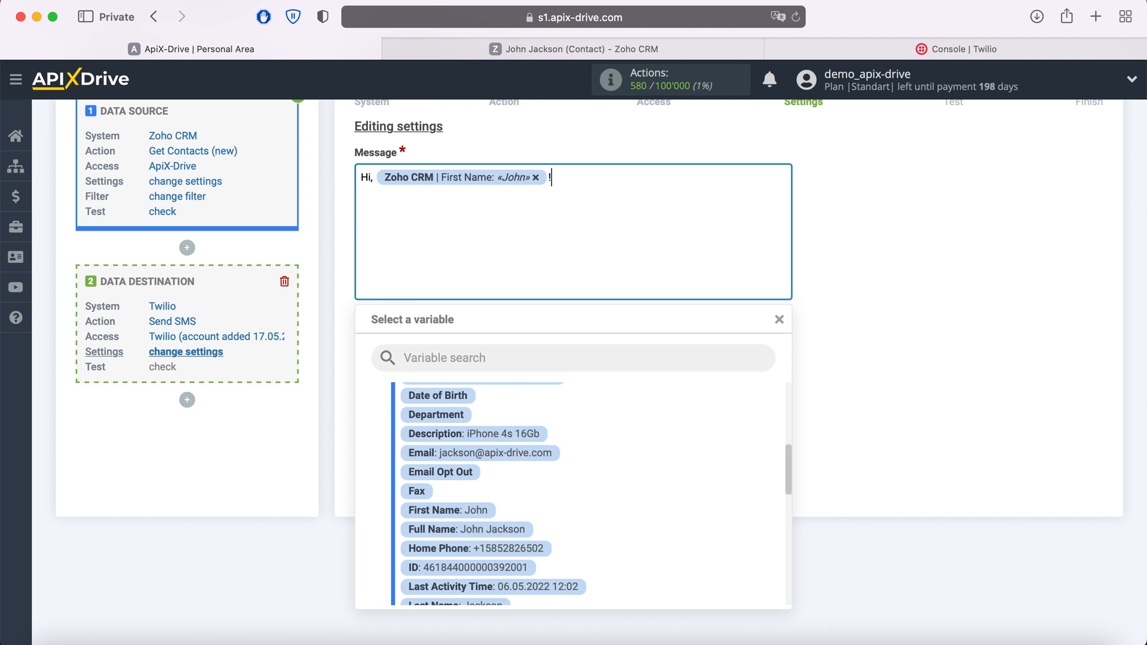
{"action": "right_click", "coordinate": [563, 181]}
{"action": "left_click", "coordinate": [591, 226]}
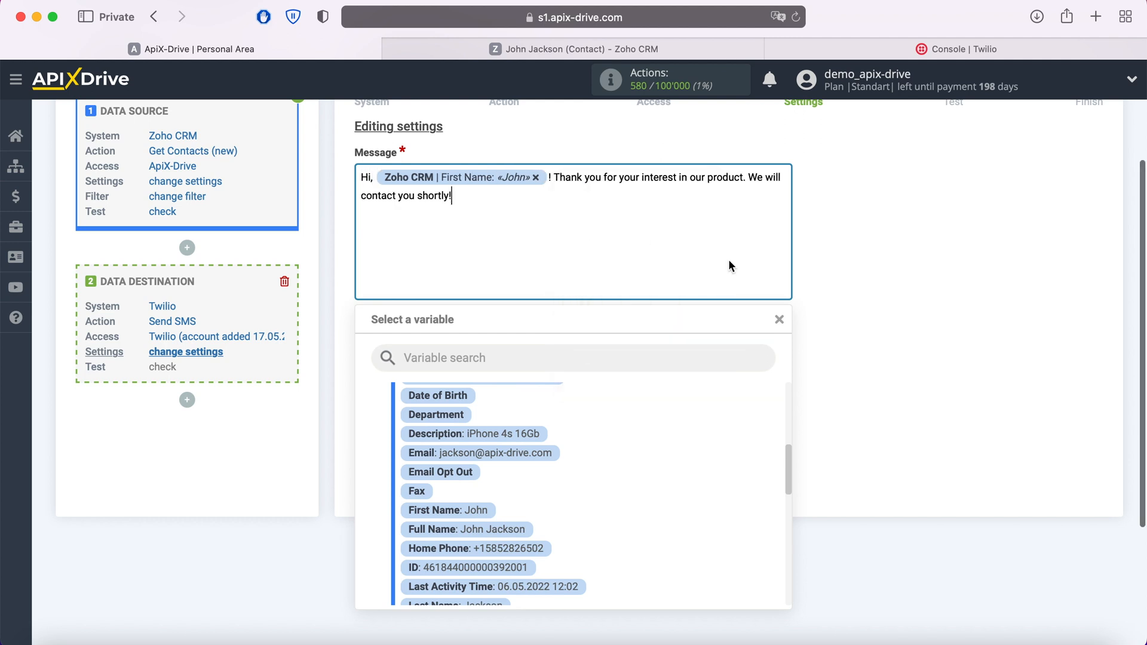
{"action": "left_click", "coordinate": [896, 294]}
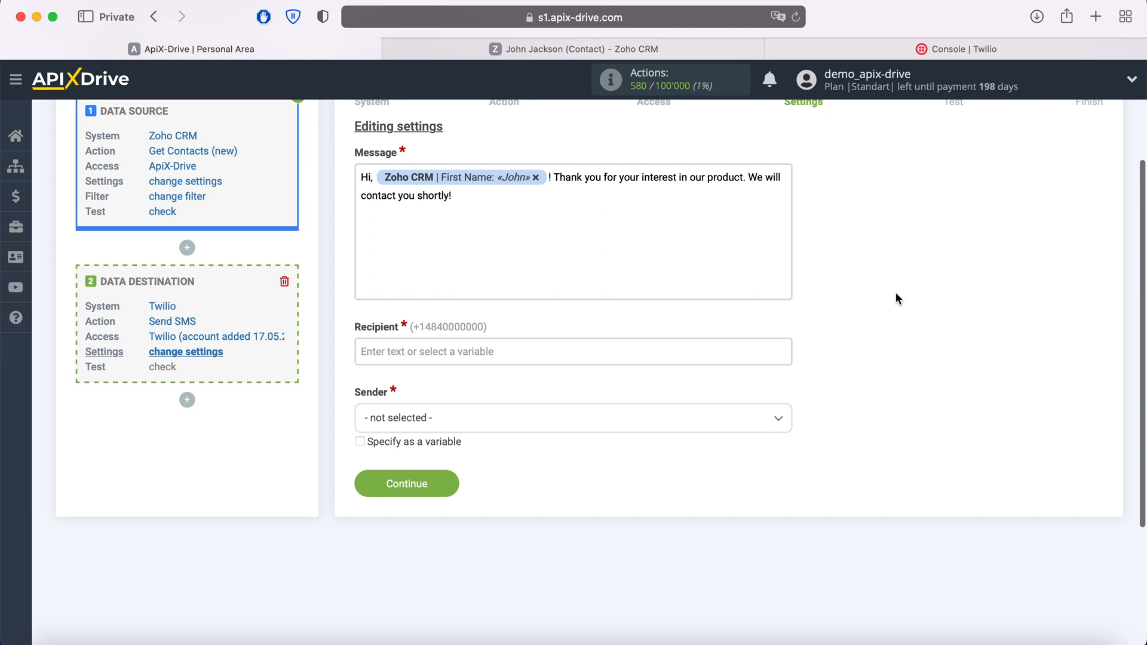
Step: Set the SMS recipient to the contact's Zoho CRM Home Phone
{"action": "left_click", "coordinate": [505, 352]}
{"action": "scroll", "coordinate": [565, 375], "scroll_direction": "down", "scroll_amount": 3}
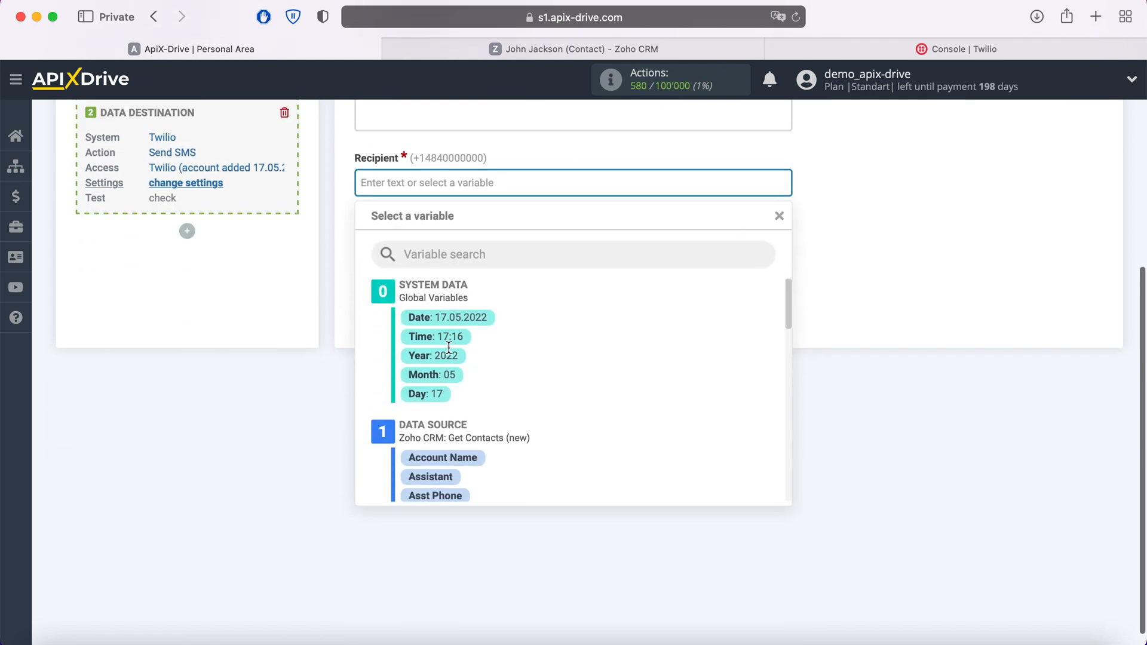
{"action": "scroll", "coordinate": [565, 375], "scroll_direction": "down", "scroll_amount": 2}
{"action": "scroll", "coordinate": [565, 376], "scroll_direction": "down", "scroll_amount": 5}
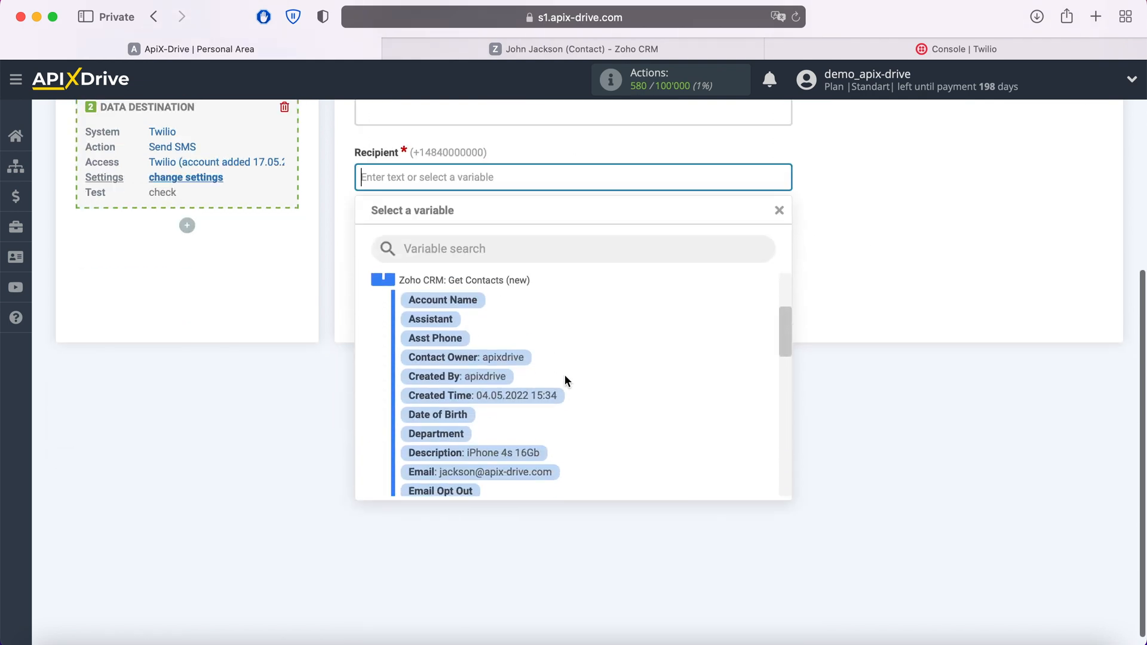
{"action": "scroll", "coordinate": [565, 378], "scroll_direction": "down", "scroll_amount": 1}
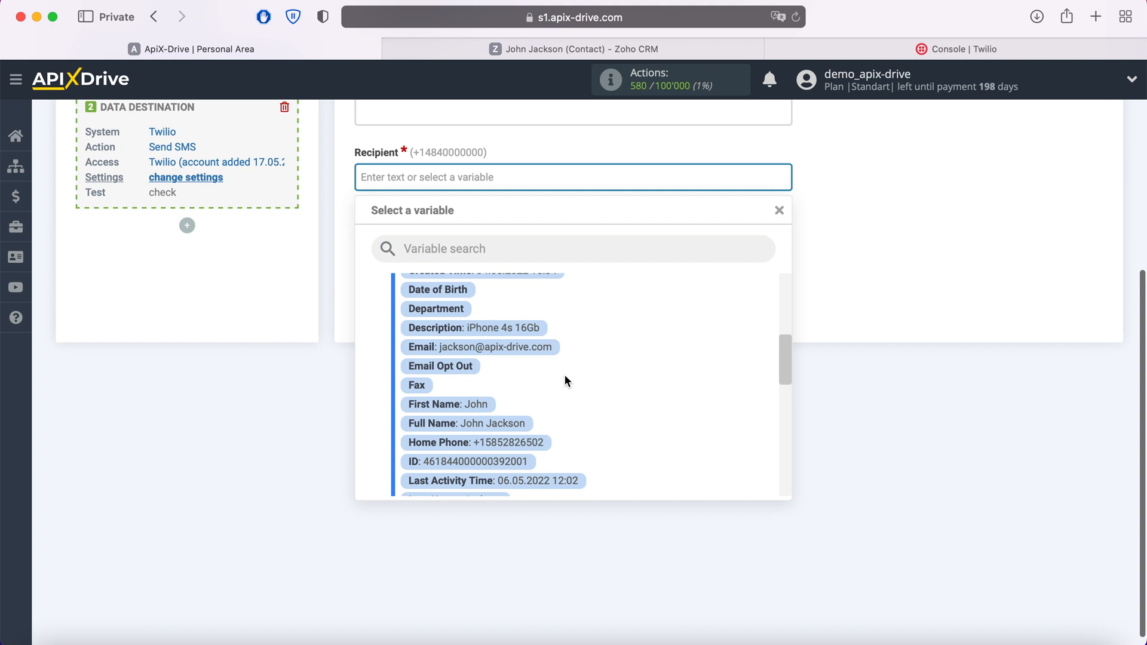
{"action": "left_click", "coordinate": [536, 442]}
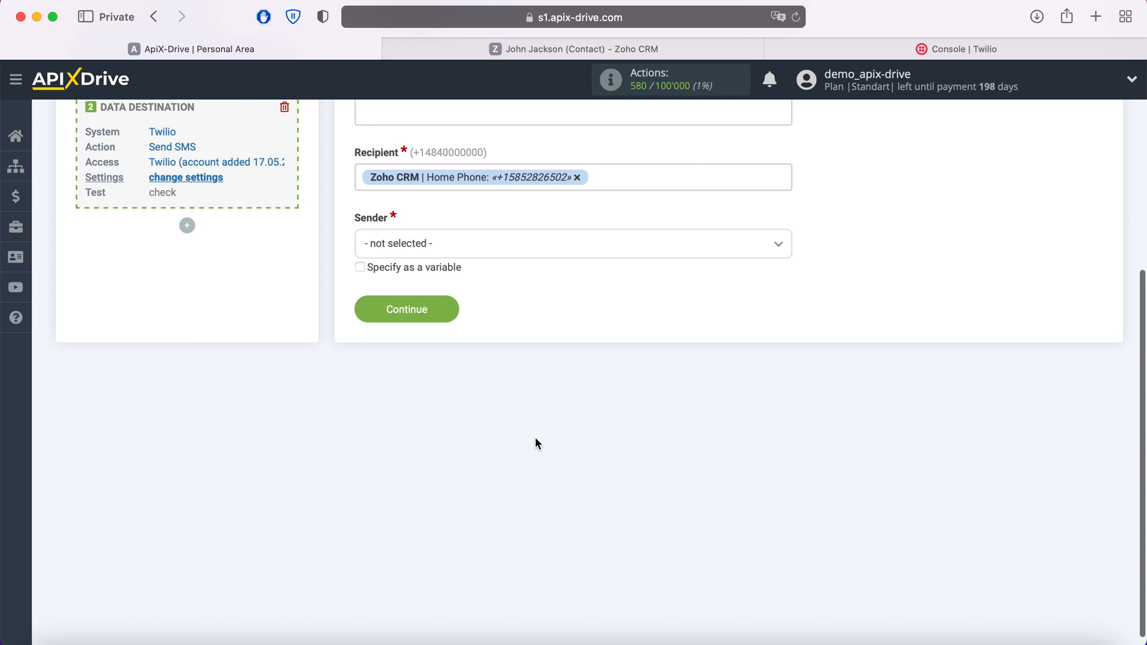
Step: Choose the Twilio number as sender and save the SMS settings
{"action": "left_click", "coordinate": [490, 257]}
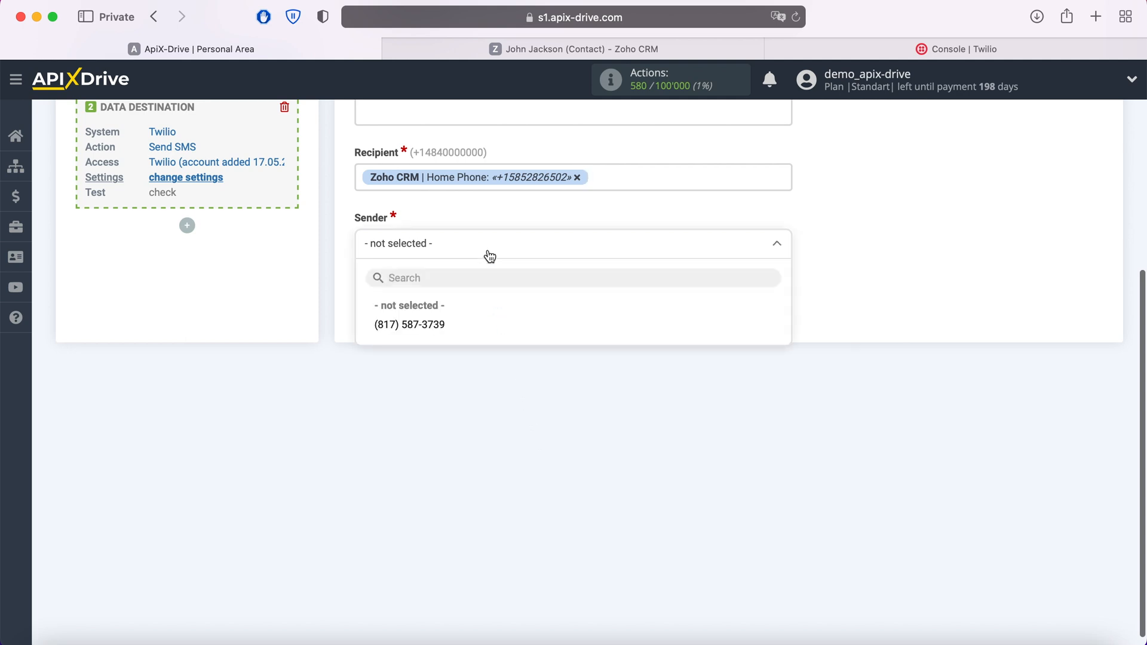
{"action": "left_click", "coordinate": [435, 325]}
{"action": "scroll", "coordinate": [430, 327], "scroll_direction": "up", "scroll_amount": 5}
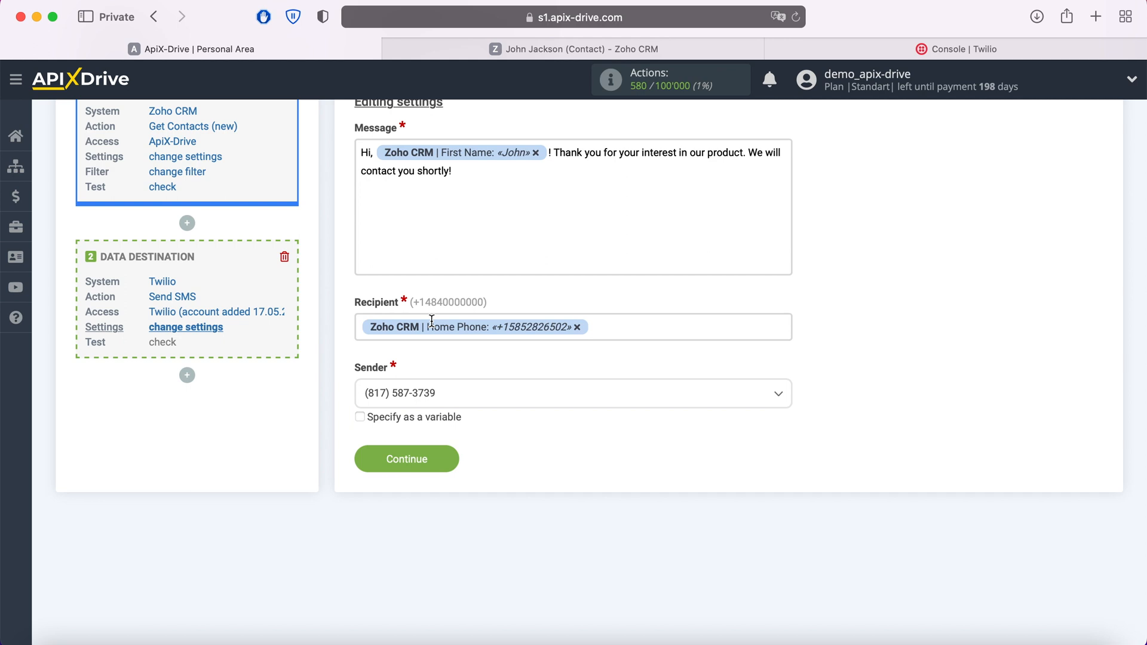
{"action": "left_click", "coordinate": [451, 457]}
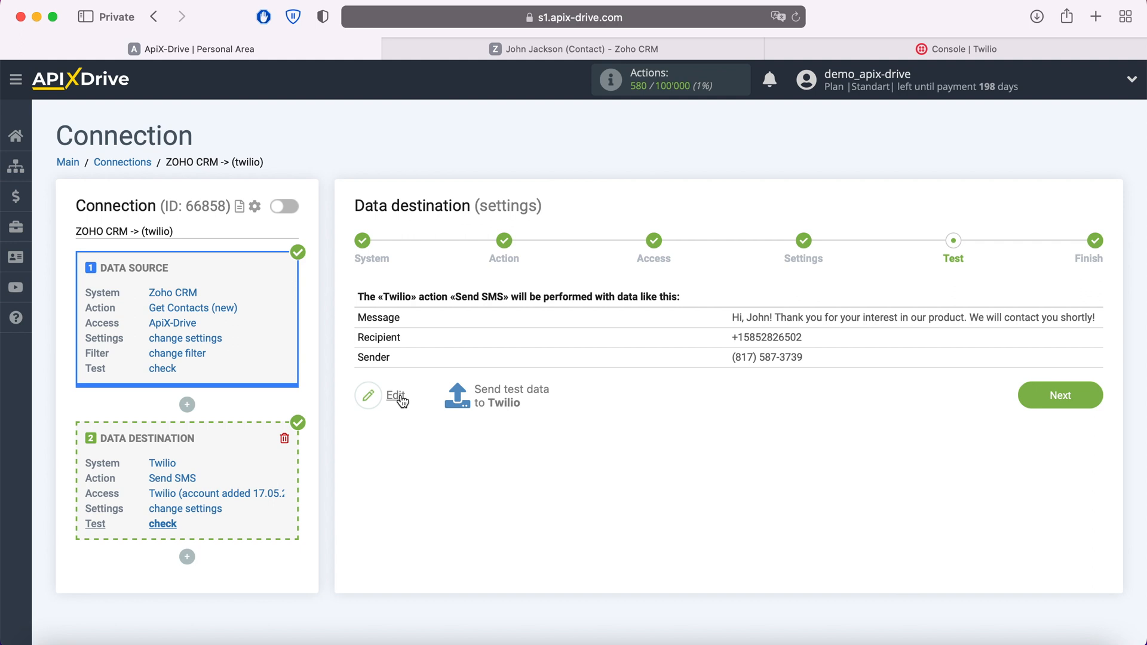
Step: Send the test SMS to Twilio, then switch to the Twilio console
{"action": "left_click", "coordinate": [511, 393]}
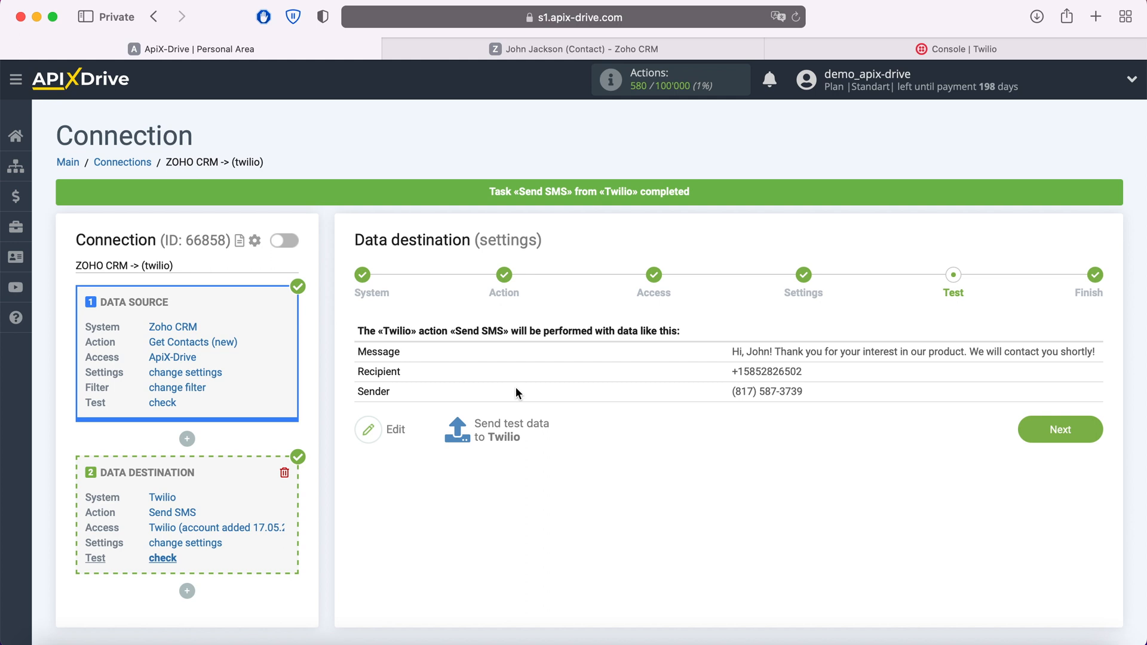
{"action": "left_click", "coordinate": [921, 49]}
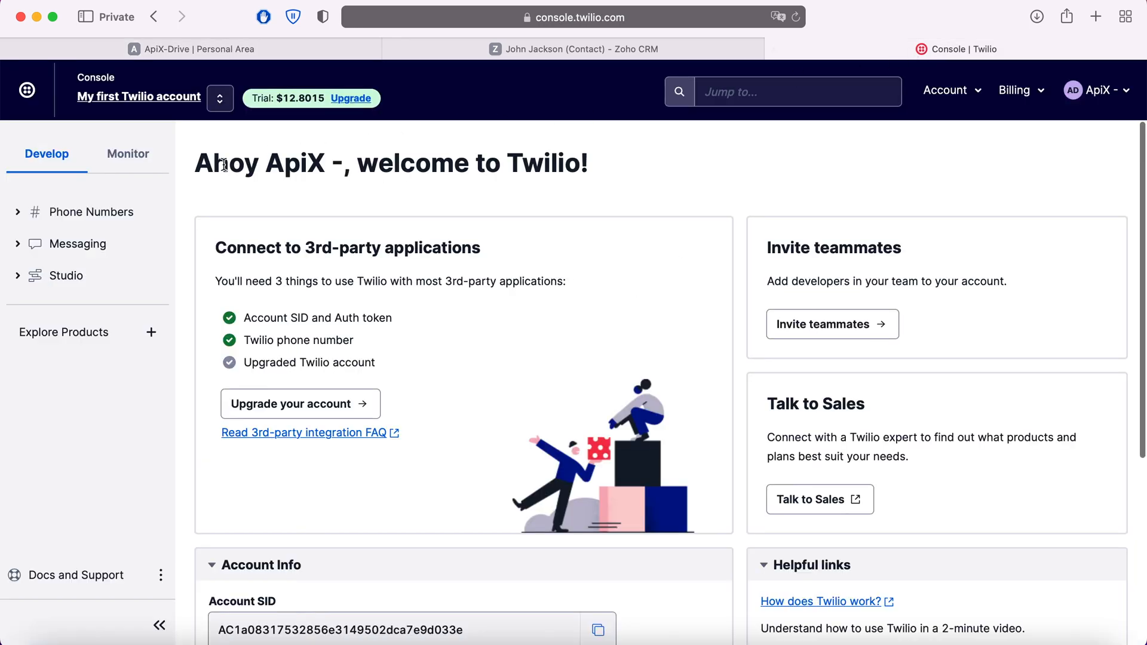
Step: Check the latest message under Messaging > Overview Recent Messages, then return to ApiX-Drive
{"action": "left_click", "coordinate": [75, 243]}
{"action": "left_click", "coordinate": [72, 275]}
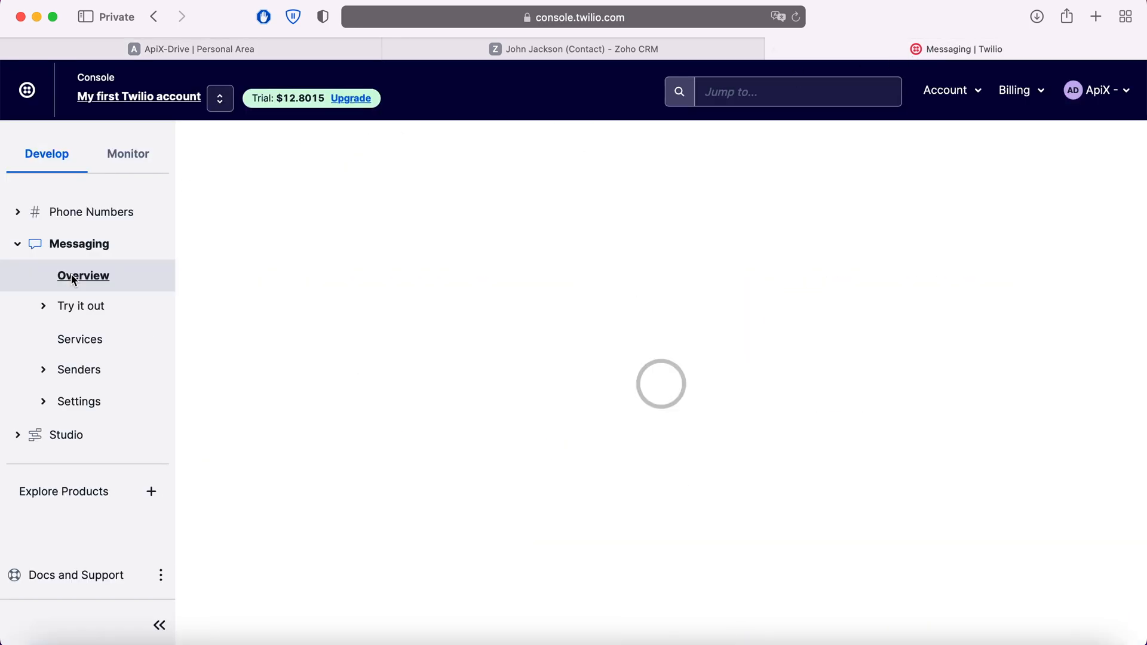
{"action": "scroll", "coordinate": [195, 335], "scroll_direction": "down", "scroll_amount": 2}
{"action": "scroll", "coordinate": [195, 335], "scroll_direction": "down", "scroll_amount": 4}
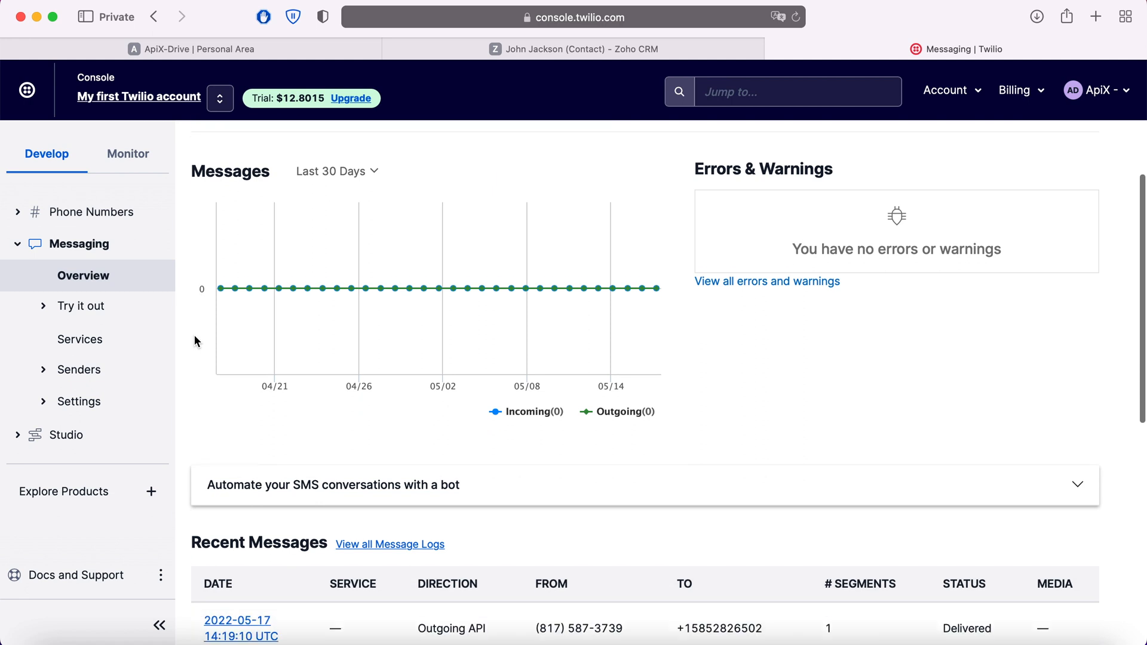
{"action": "left_click", "coordinate": [239, 604]}
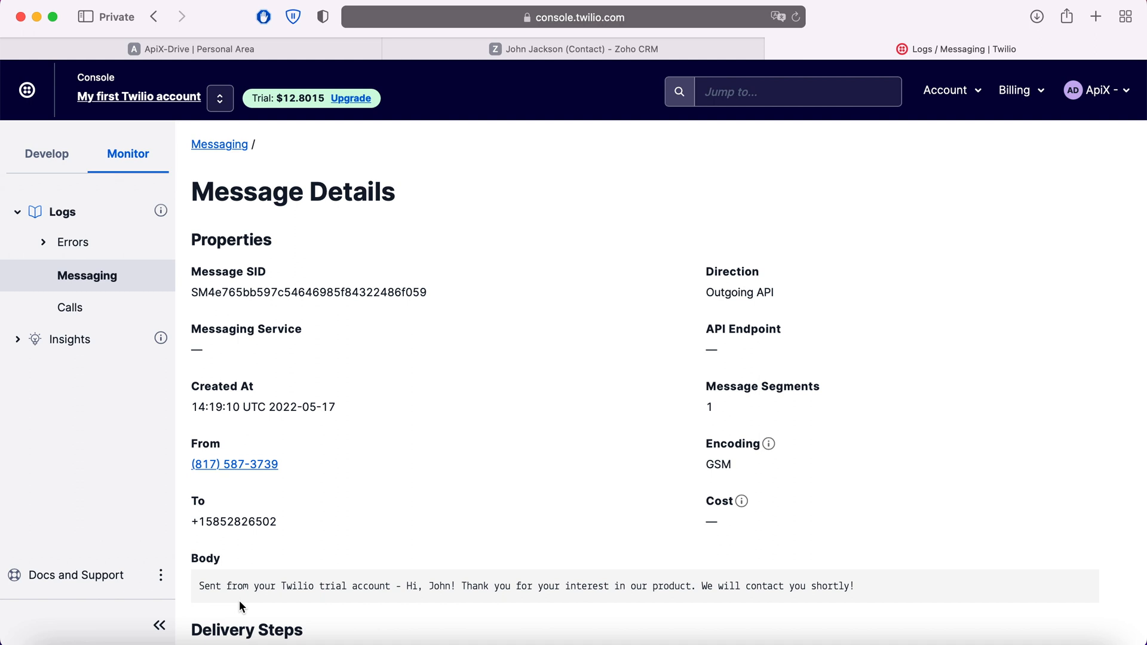
{"action": "left_click", "coordinate": [235, 50]}
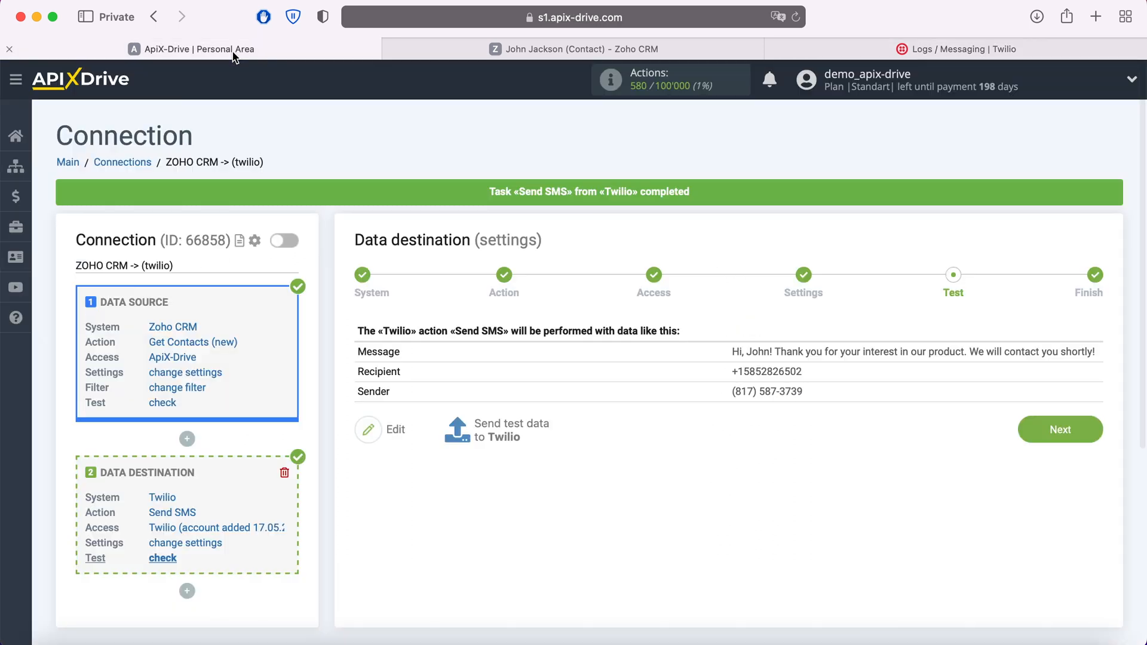
Step: Enable auto-update for the Zoho CRM to Twilio connection and save a 5-minute update interval
{"action": "left_click", "coordinate": [1084, 425]}
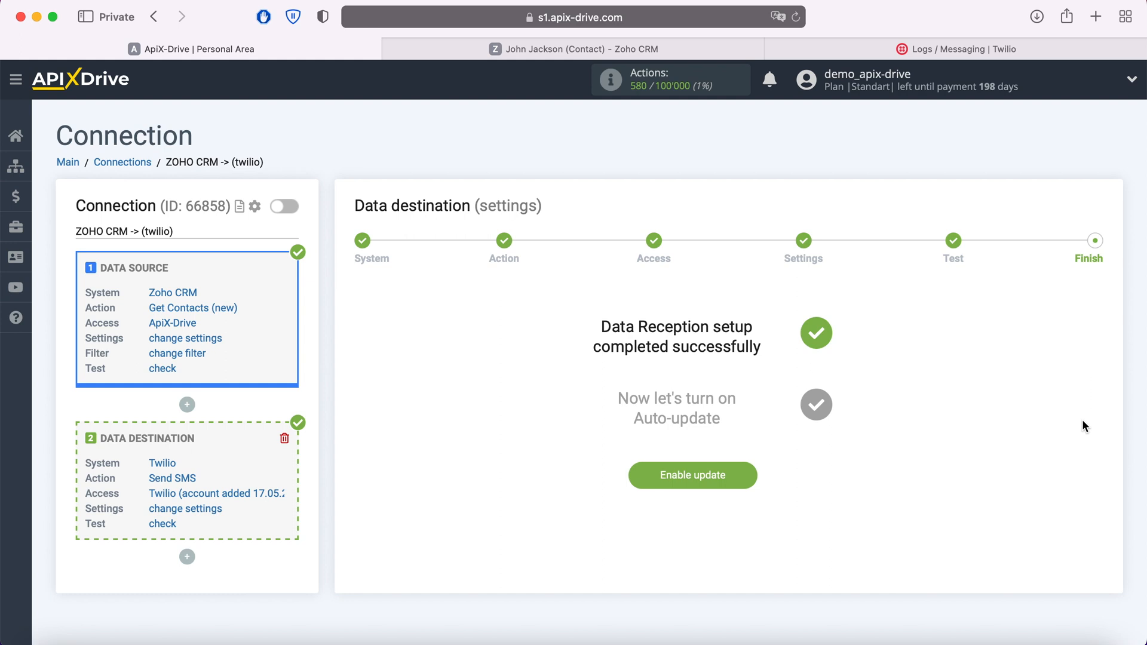
{"action": "left_click", "coordinate": [749, 473]}
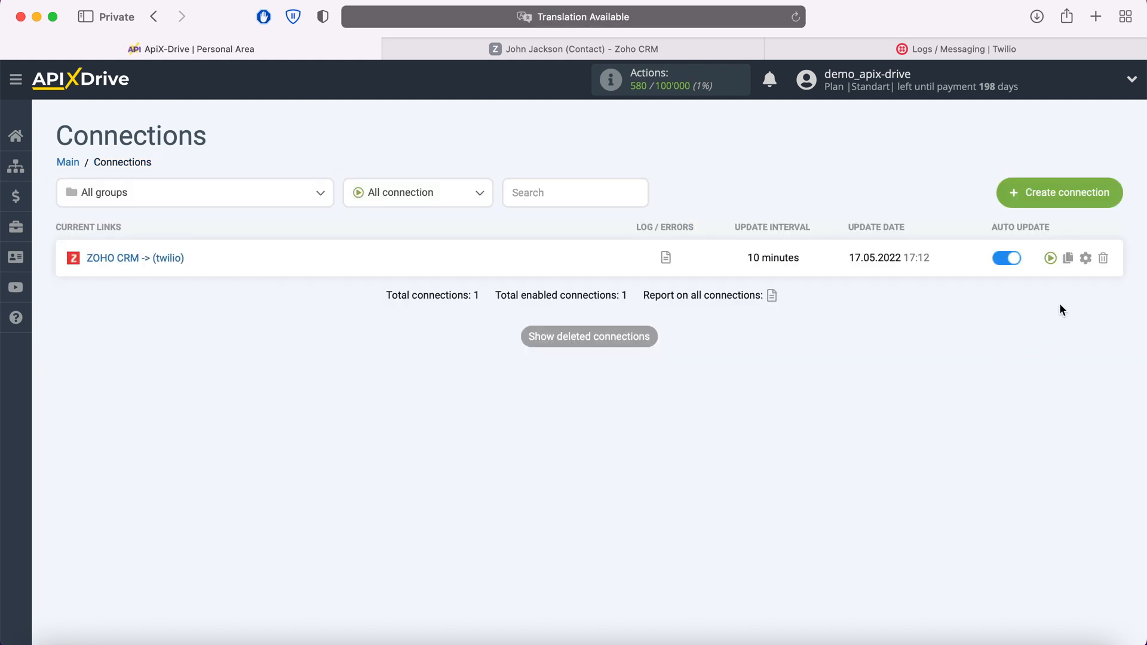
{"action": "left_click", "coordinate": [1085, 259]}
{"action": "left_click", "coordinate": [715, 374]}
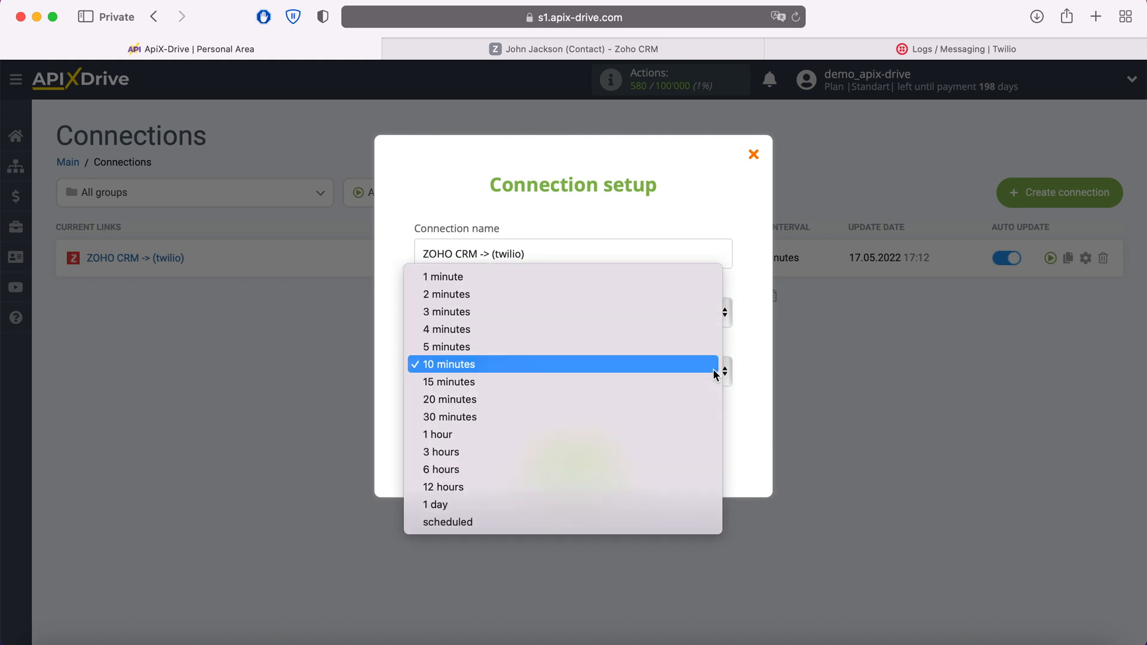
{"action": "left_click", "coordinate": [668, 348]}
{"action": "left_click", "coordinate": [609, 460]}
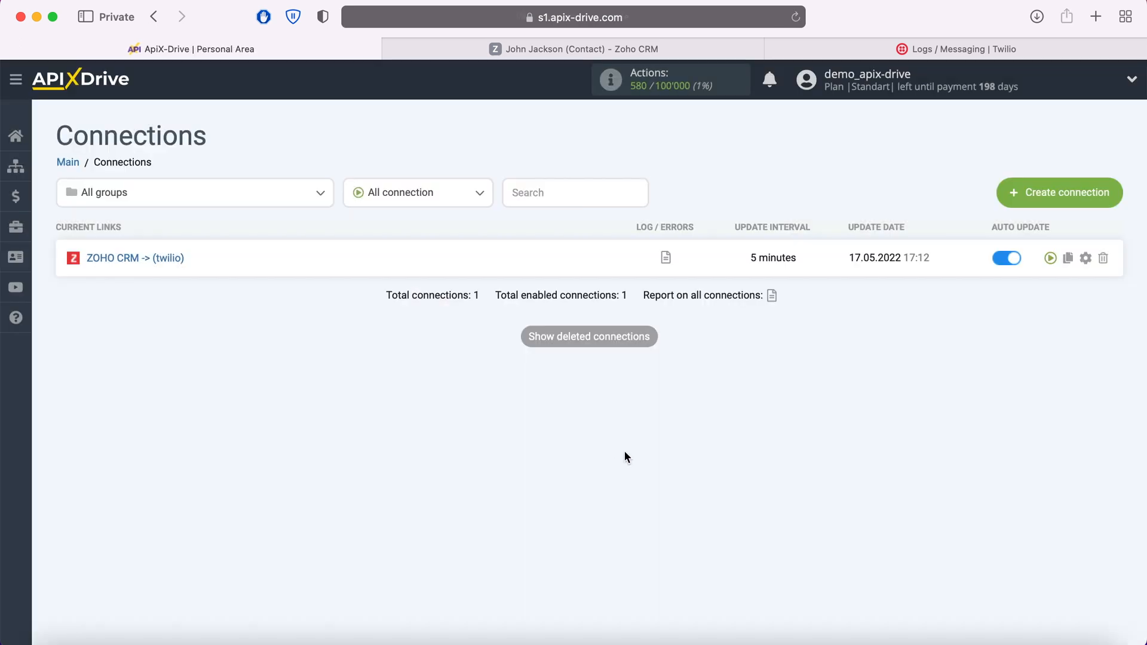